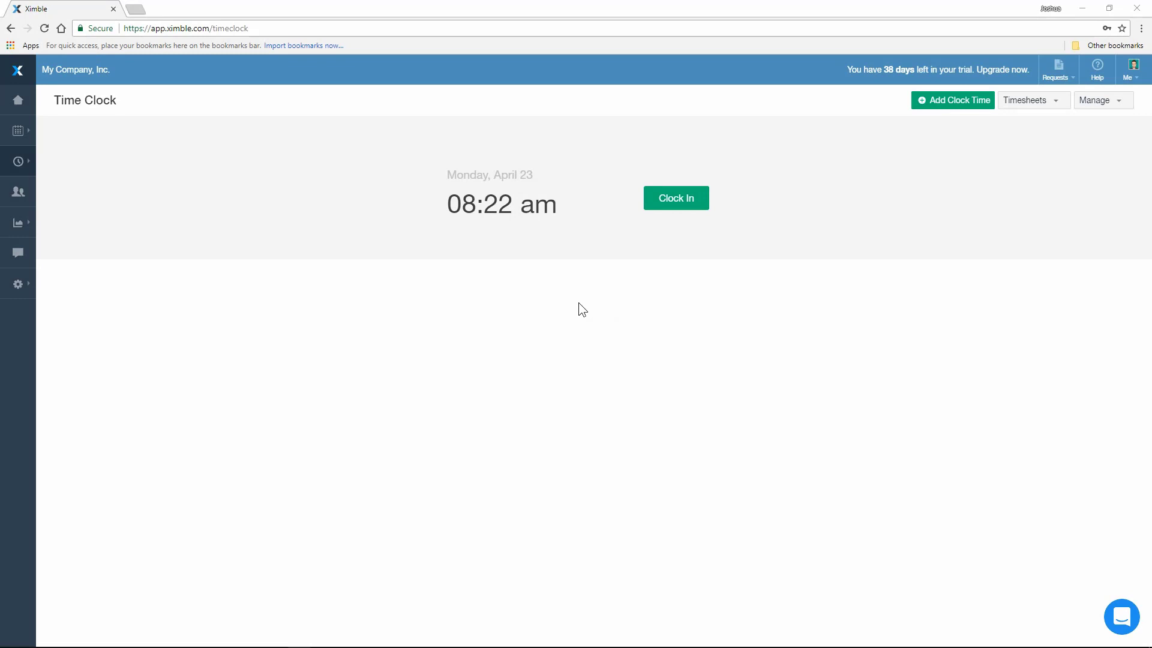
Bring up the Time Clock page, showing Friday, March 23 at 01:21 pm.
mouse_move(24, 161)
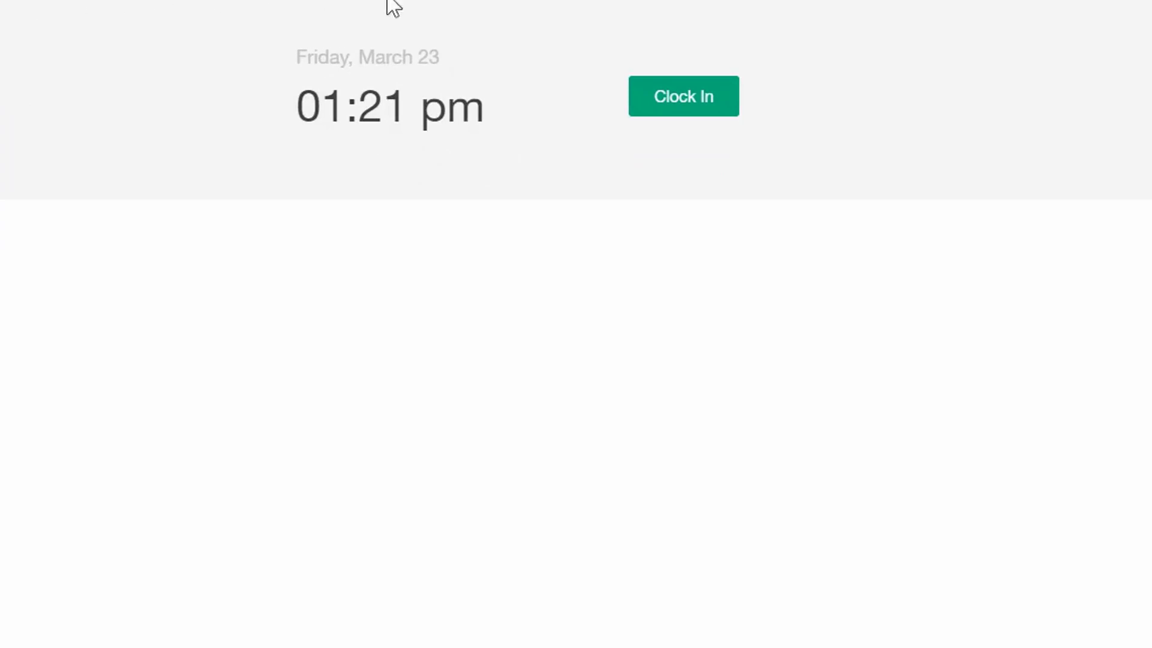
Clock in at 01:25 pm and save the shift report 'Shift Report.'.
left_click(723, 106)
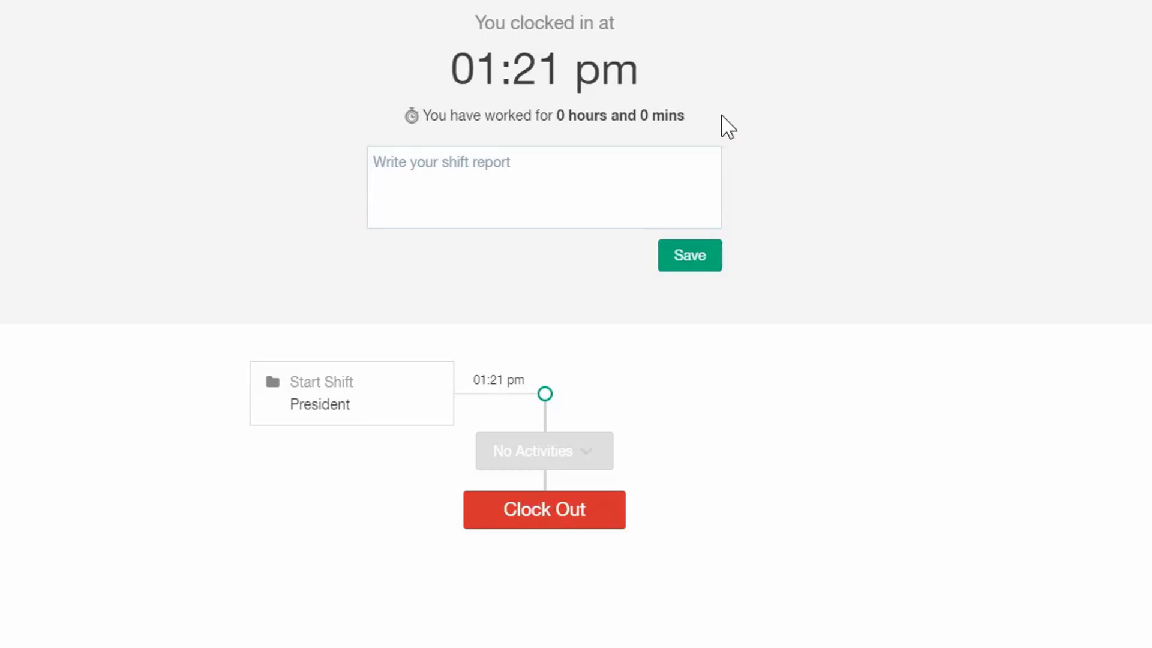
left_click(689, 160)
type("Shift Report.")
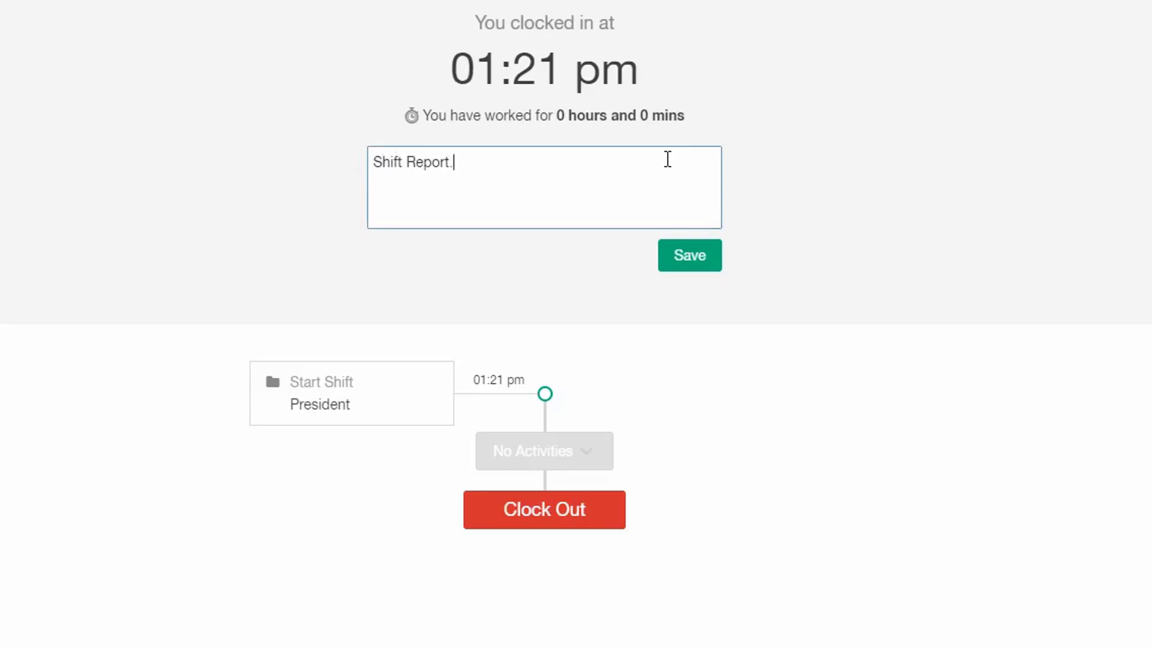
left_click(703, 269)
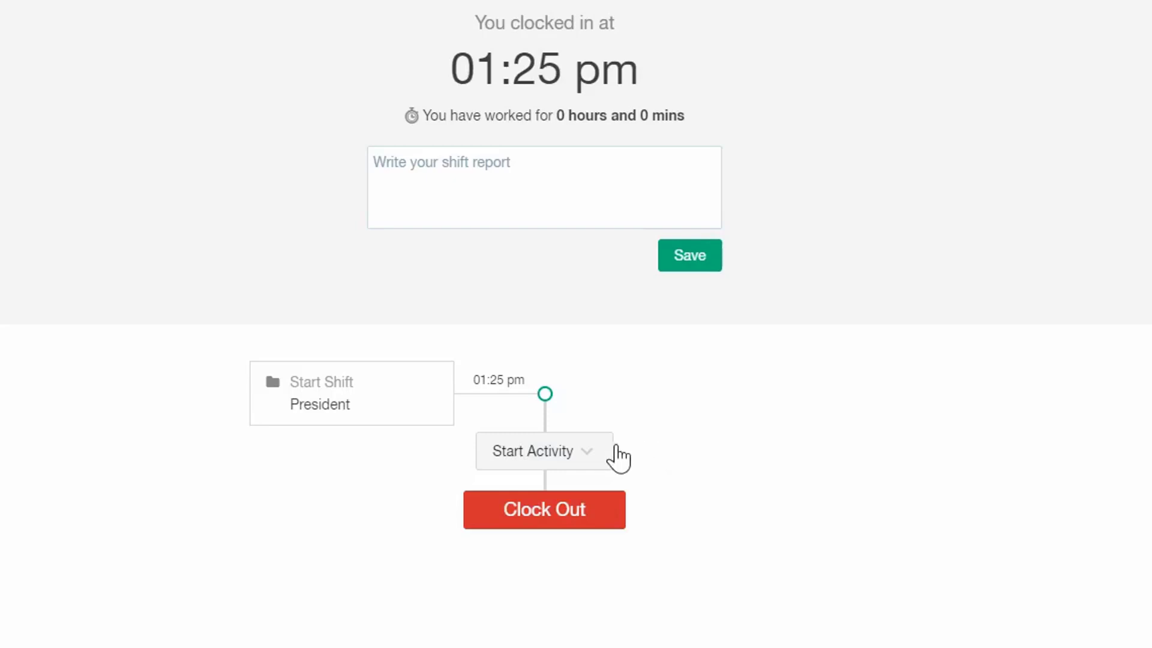
Start and end a Break (30 Minutes) activity, then clock out.
left_click(597, 457)
left_click(636, 501)
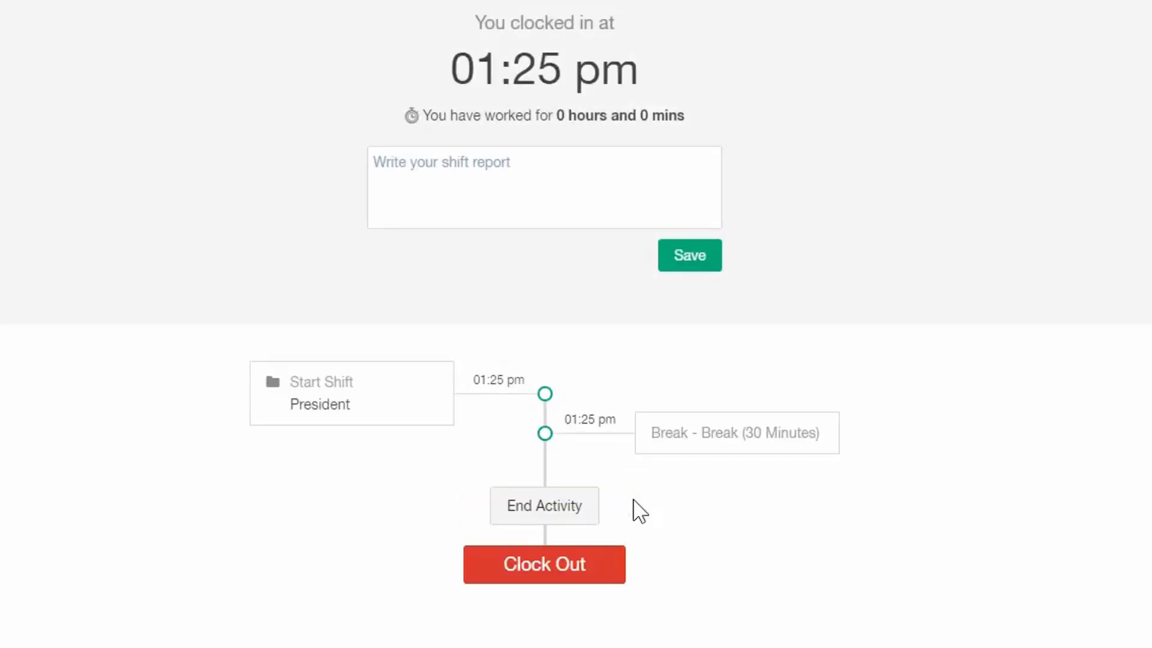
left_click(594, 519)
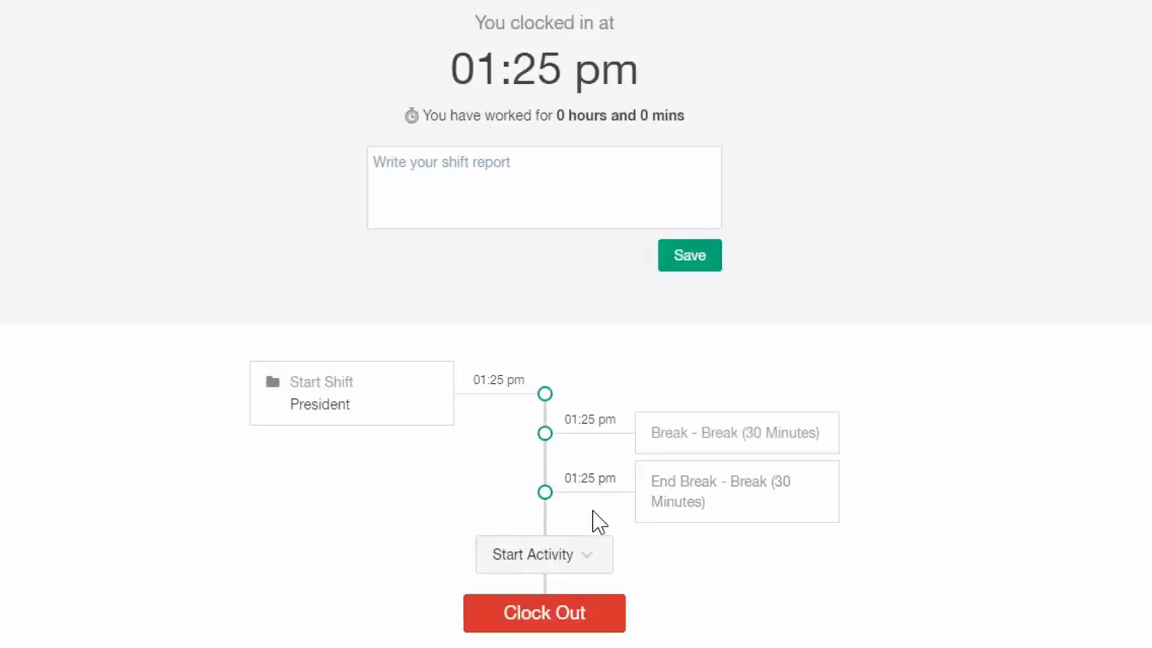
left_click(621, 627)
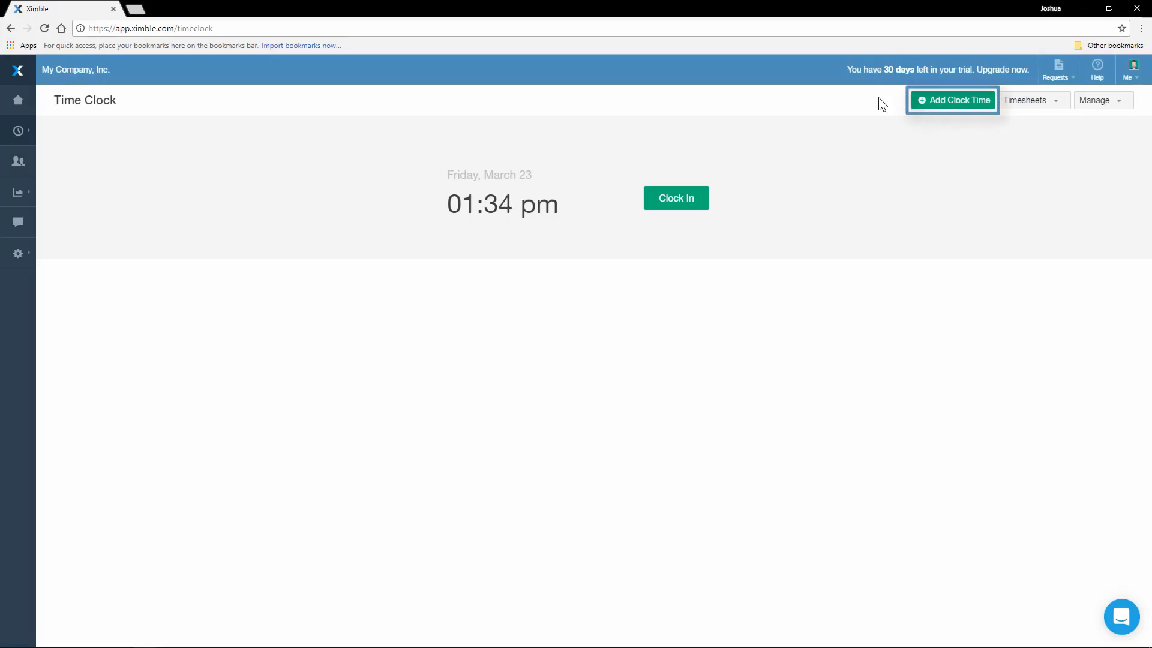
Open the Add Clock Time form, prefilled with date 03/23/2018 and Standard pay code.
left_click(958, 102)
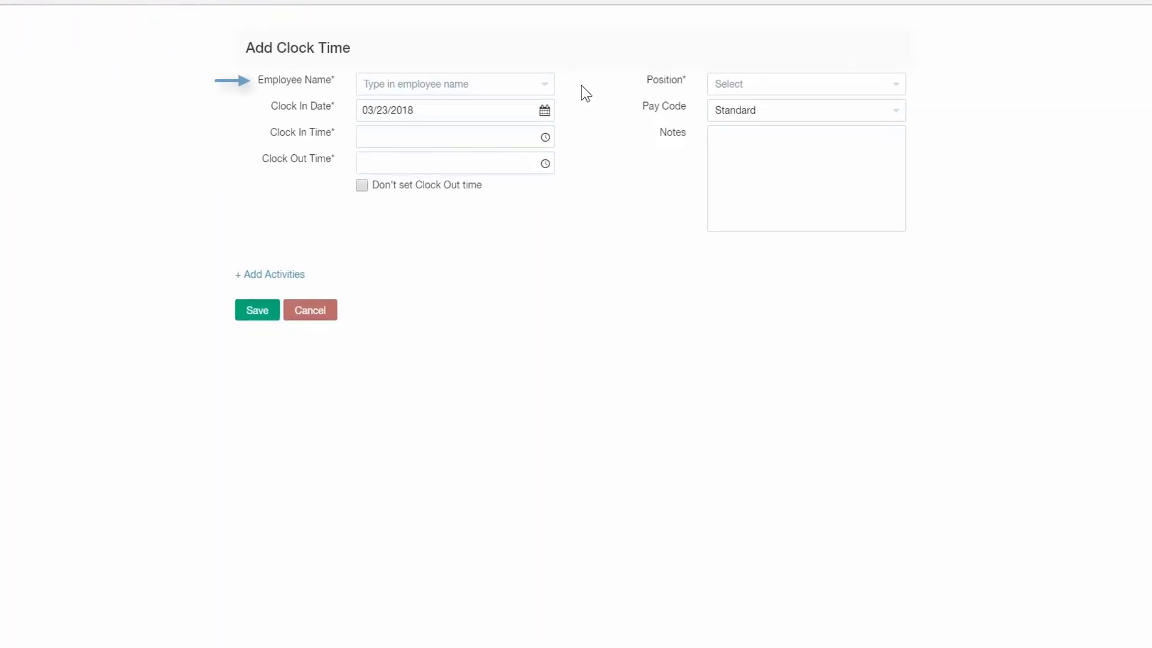
Choose the employee and set the clock-in date to 03/01/2018.
left_click(542, 87)
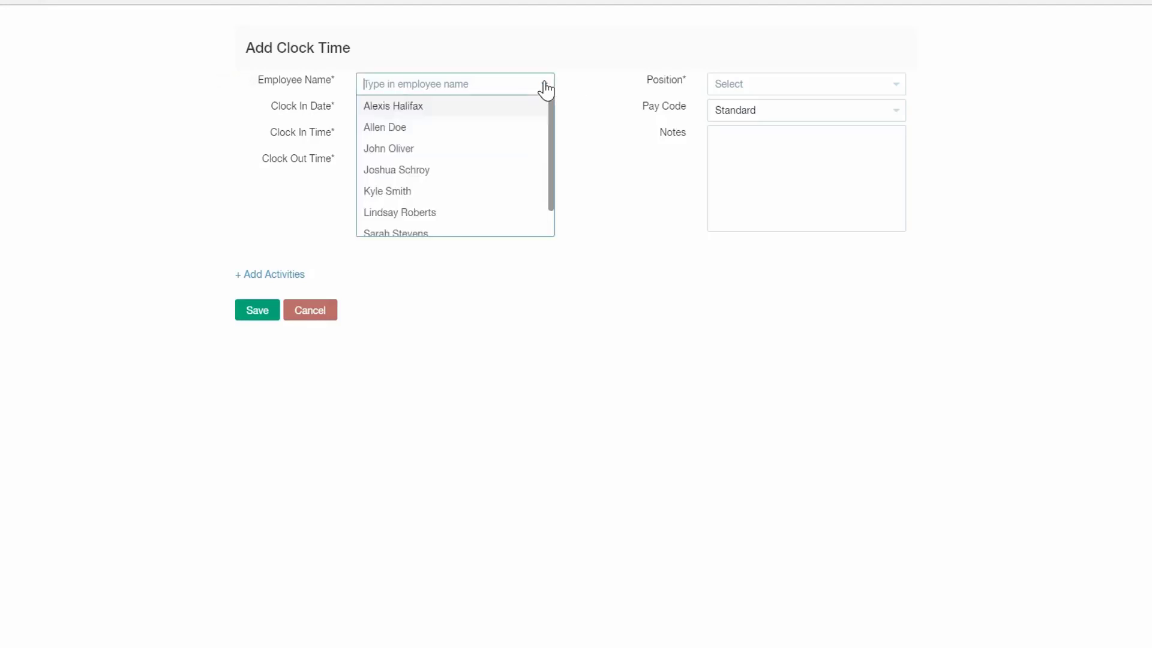
left_click(506, 124)
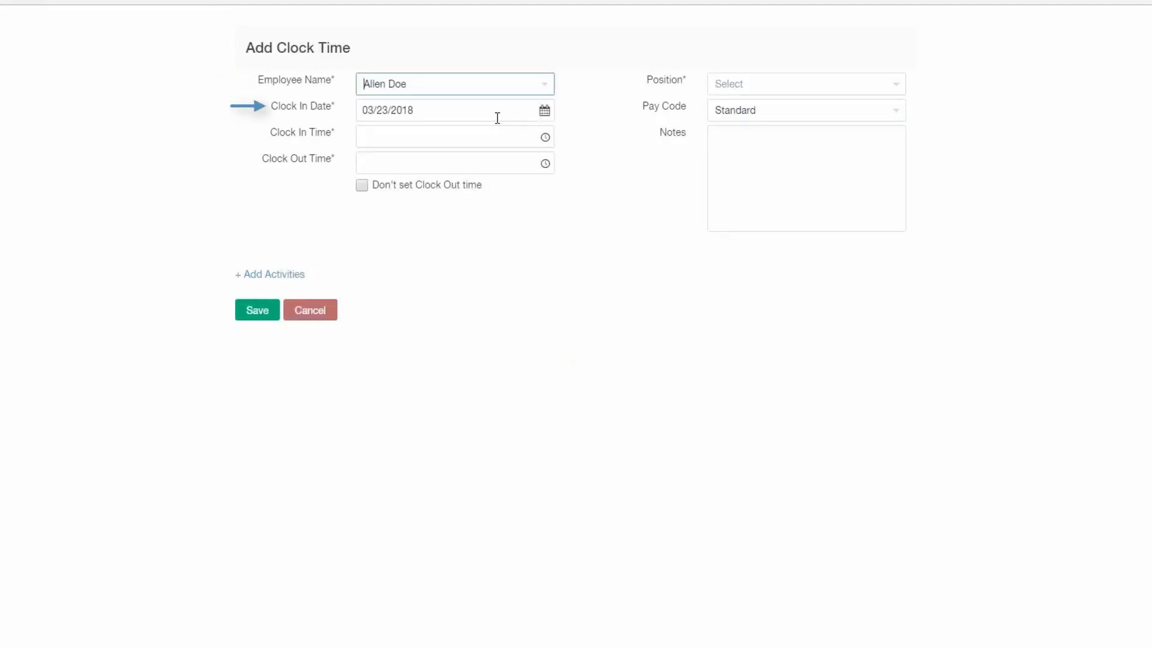
left_click(497, 117)
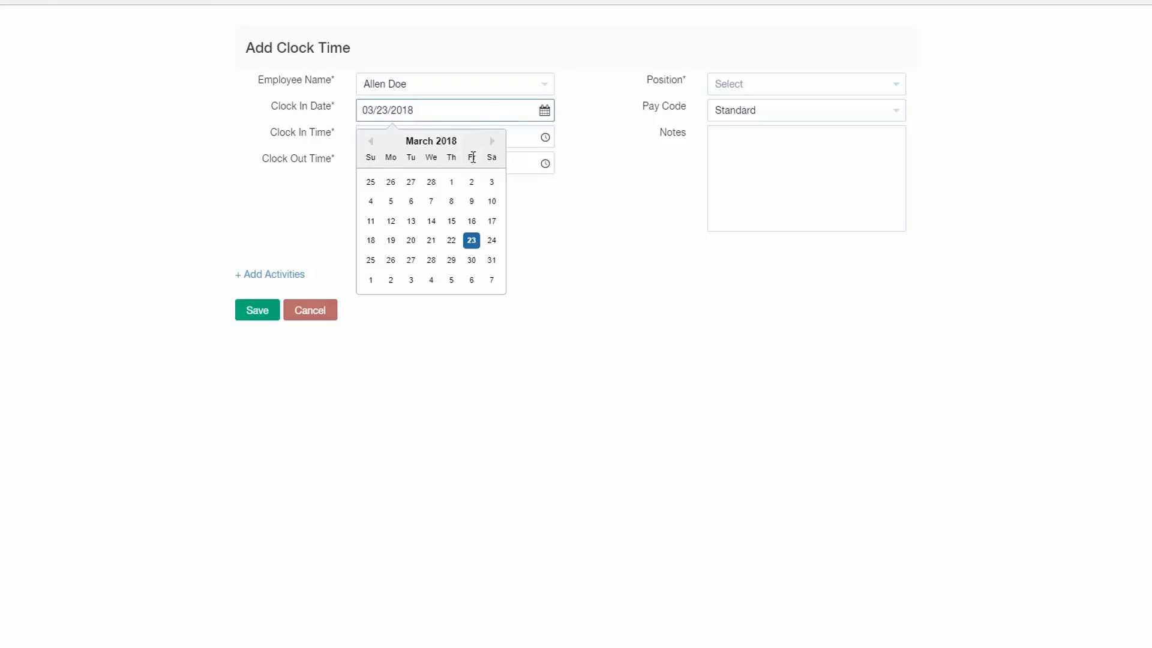
left_click(452, 182)
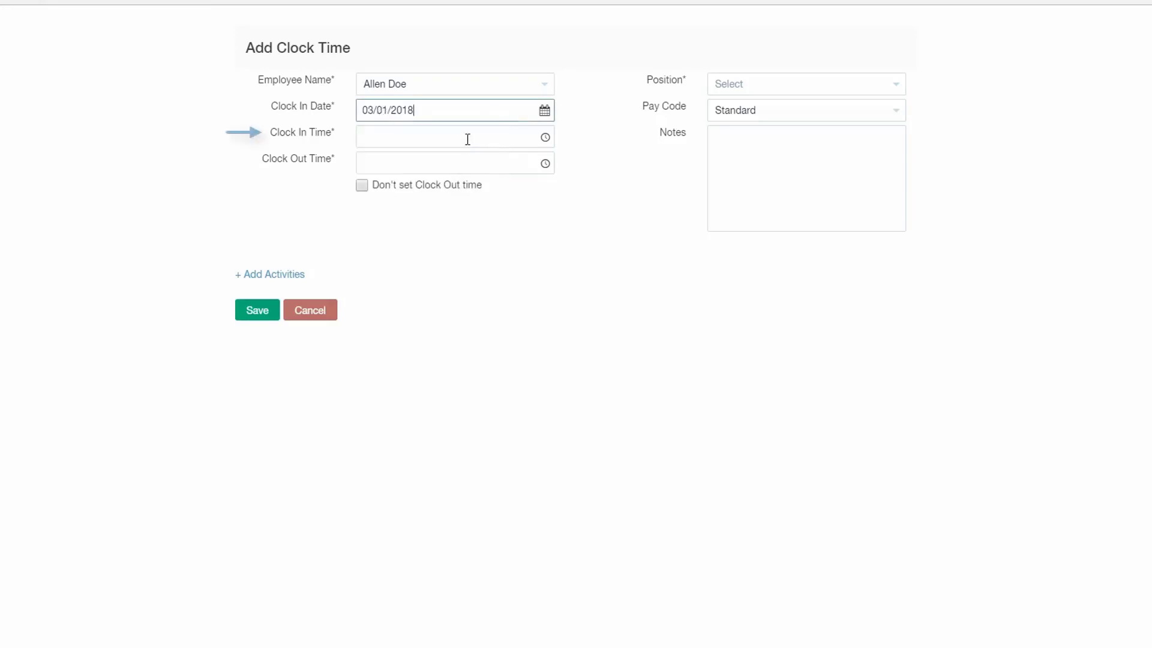
Set the times to 09:00 am–05:00 pm and the position to Laborer - Department 4.
left_click(468, 139)
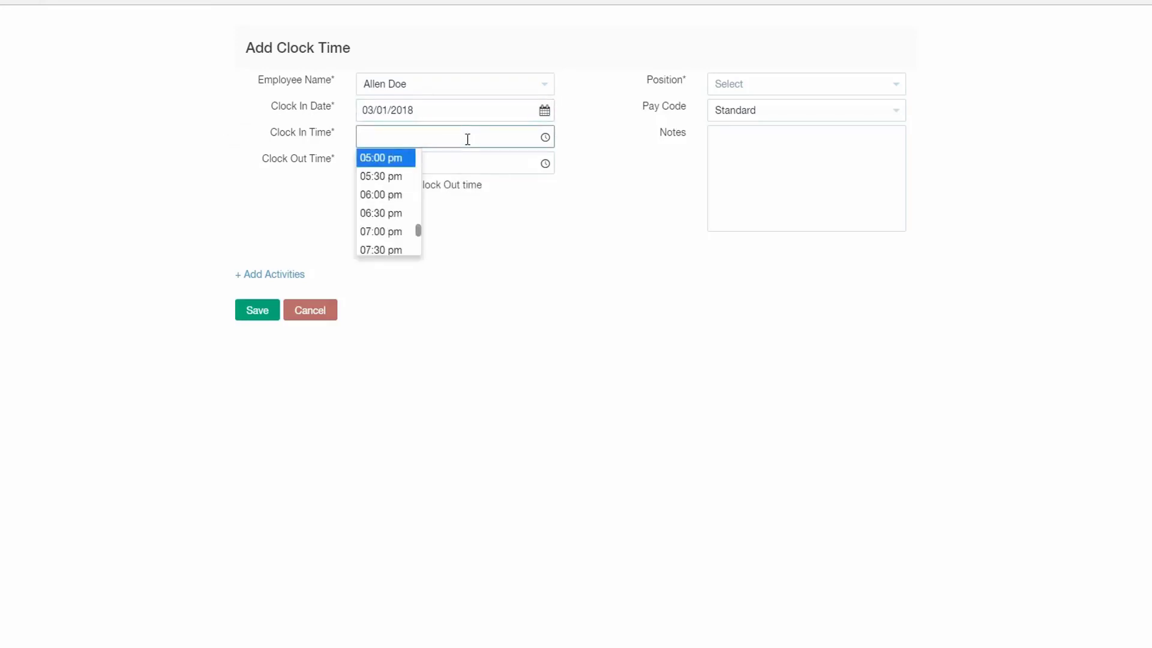
type("9")
left_click(405, 158)
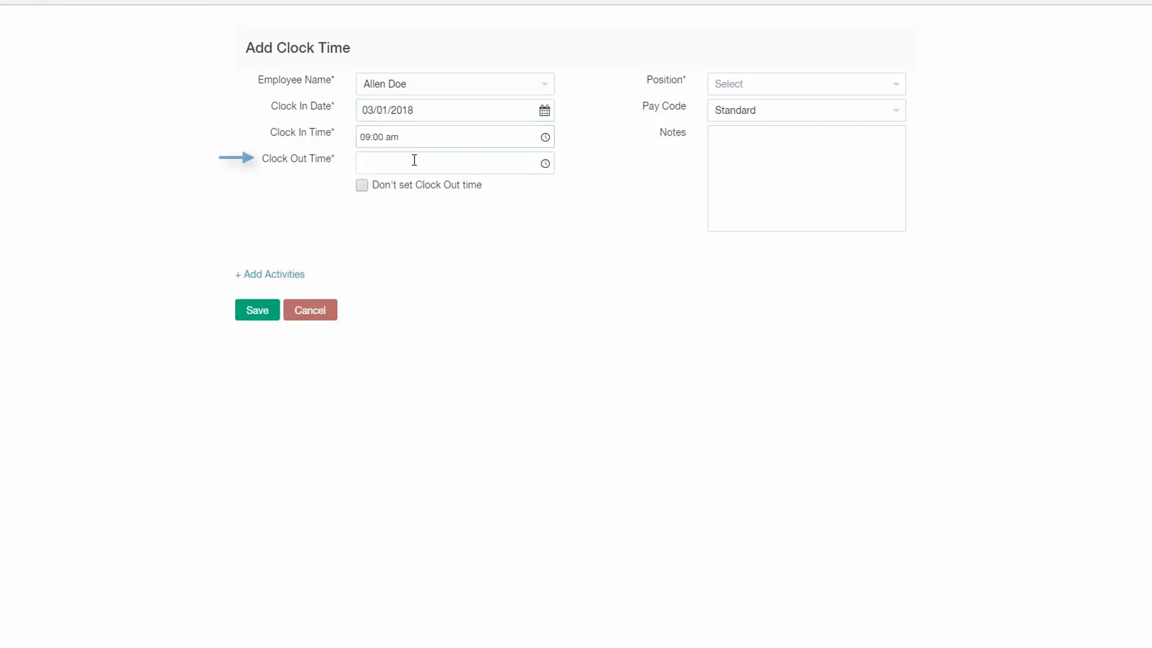
left_click(414, 159)
type("5p")
left_click(391, 187)
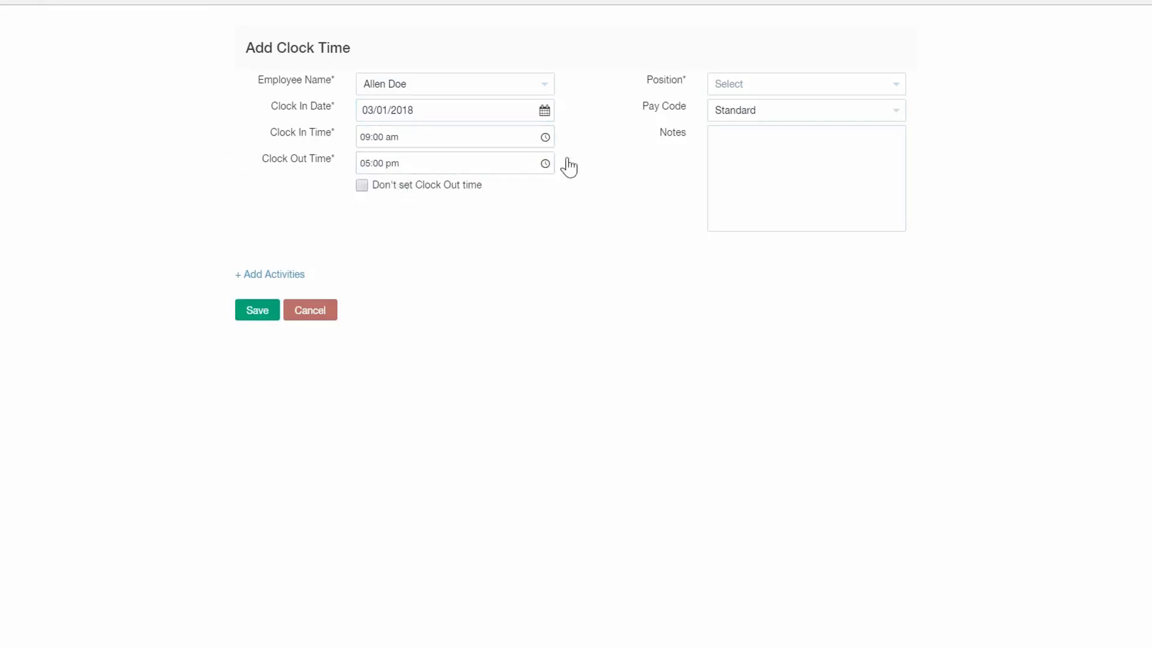
left_click(827, 84)
left_click(820, 116)
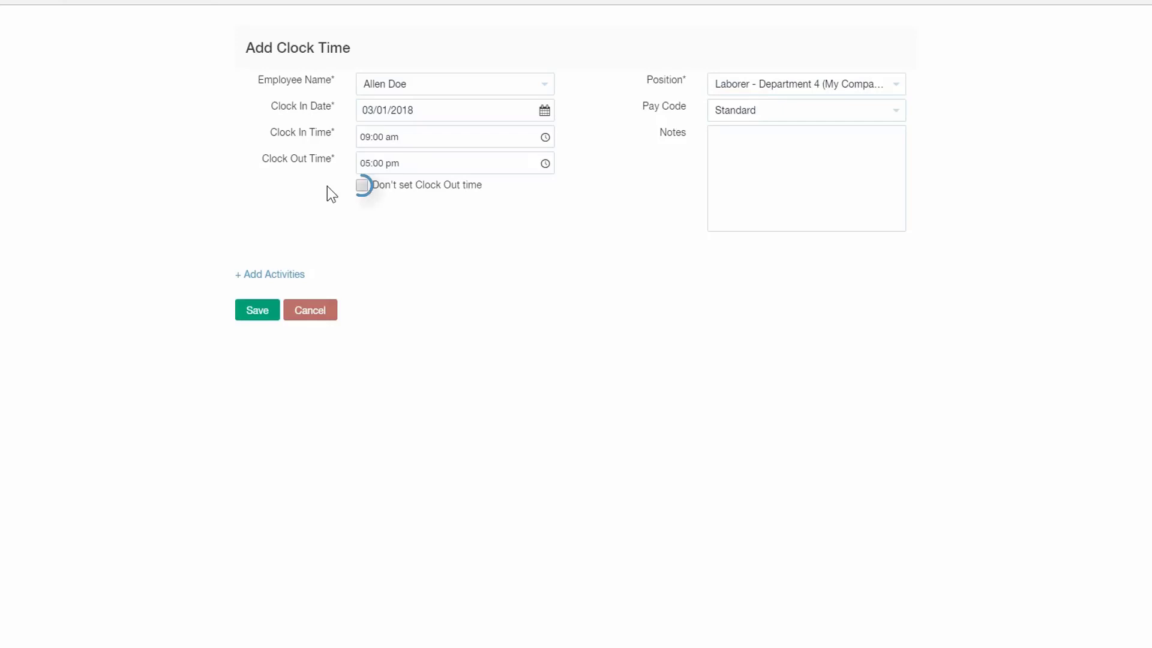
left_click(362, 185)
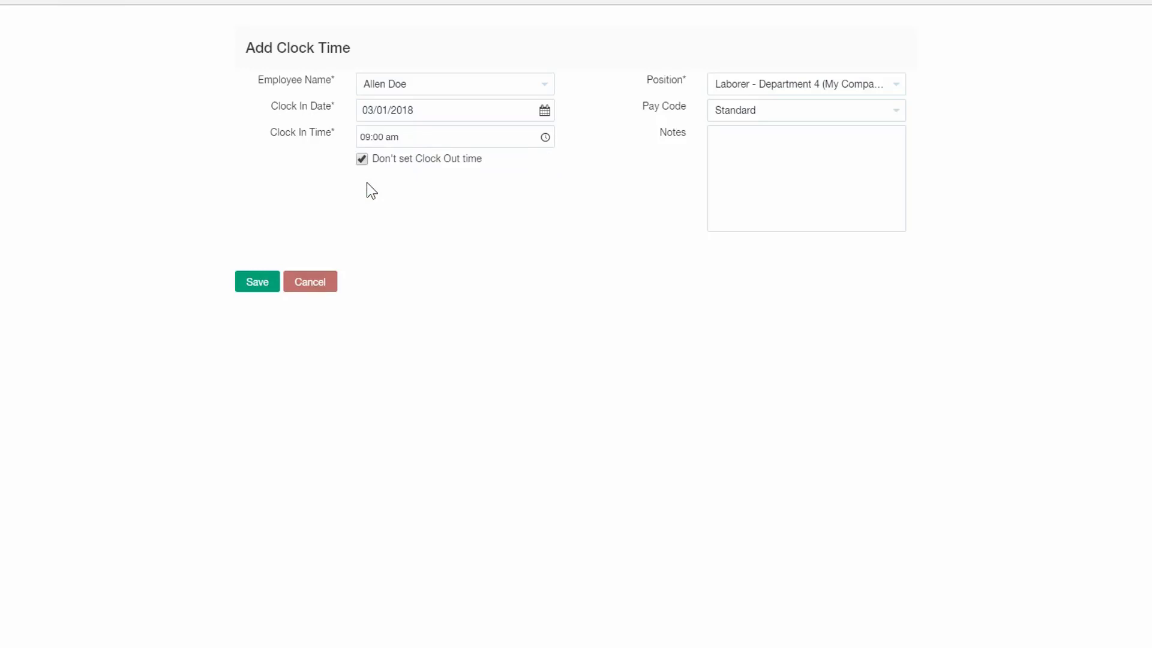
key("space")
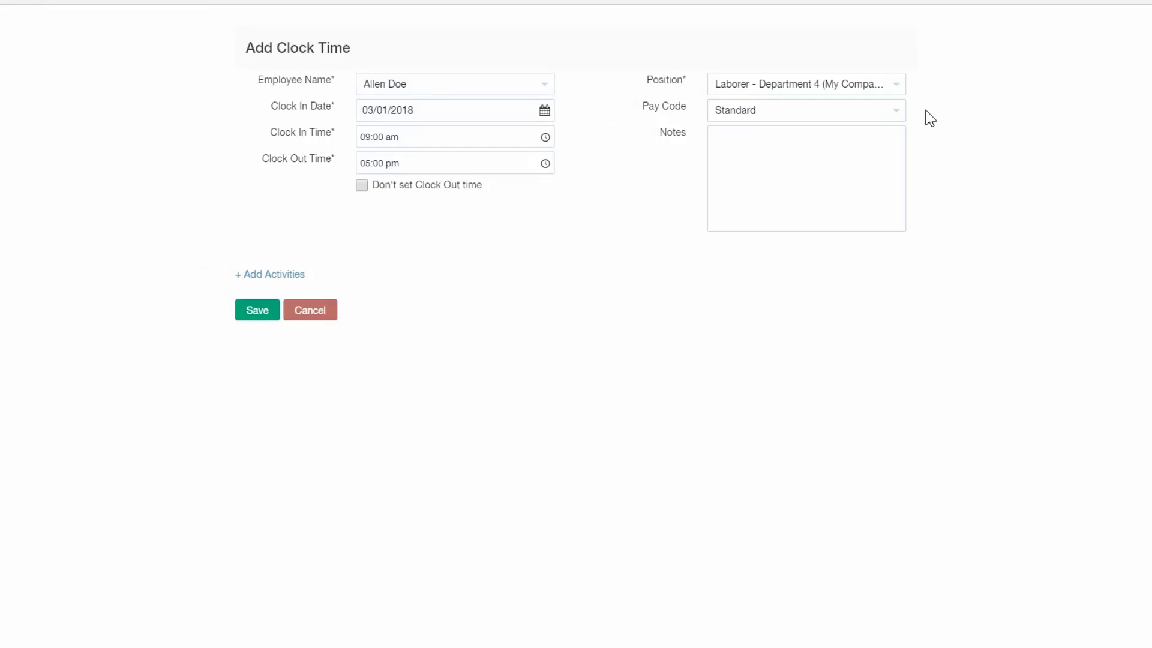
Set the pay code to Example Pay Code and add the note 'Test note.'.
left_click(893, 115)
left_click(875, 152)
left_click(876, 151)
type("Test no")
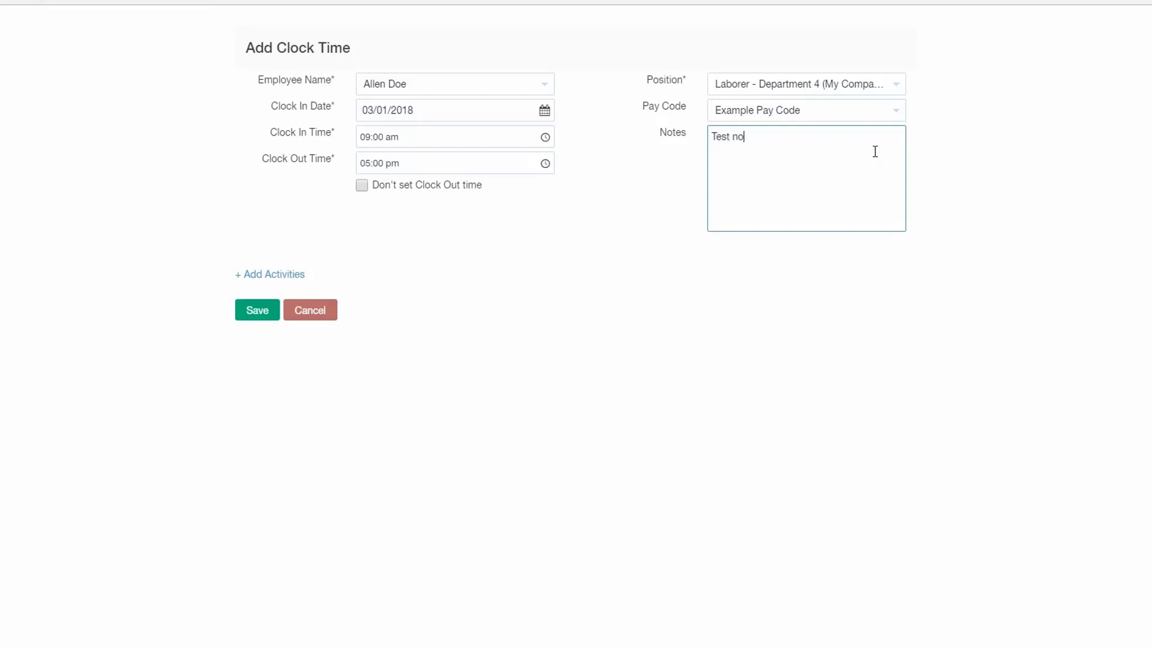
type("te.")
Add a 12:00–12:30 pm break activity and save the entry.
left_click(292, 273)
left_click(282, 297)
left_click(285, 324)
left_click(391, 305)
type("12")
key("Return")
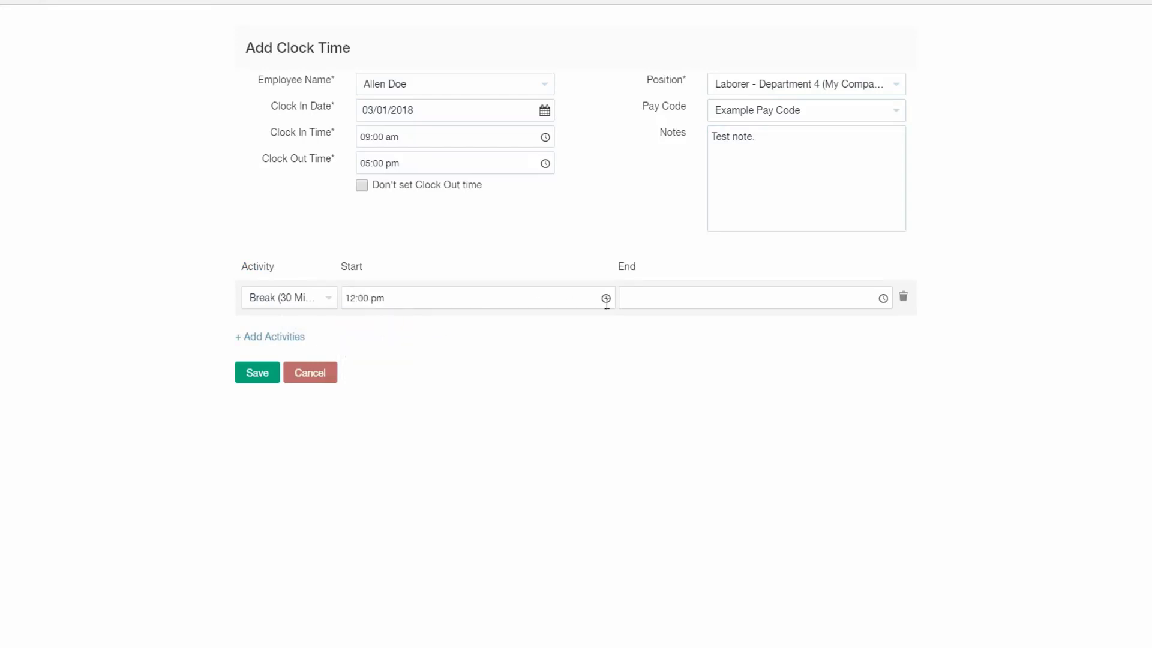
left_click(651, 303)
type("12")
left_click(653, 339)
left_click(265, 373)
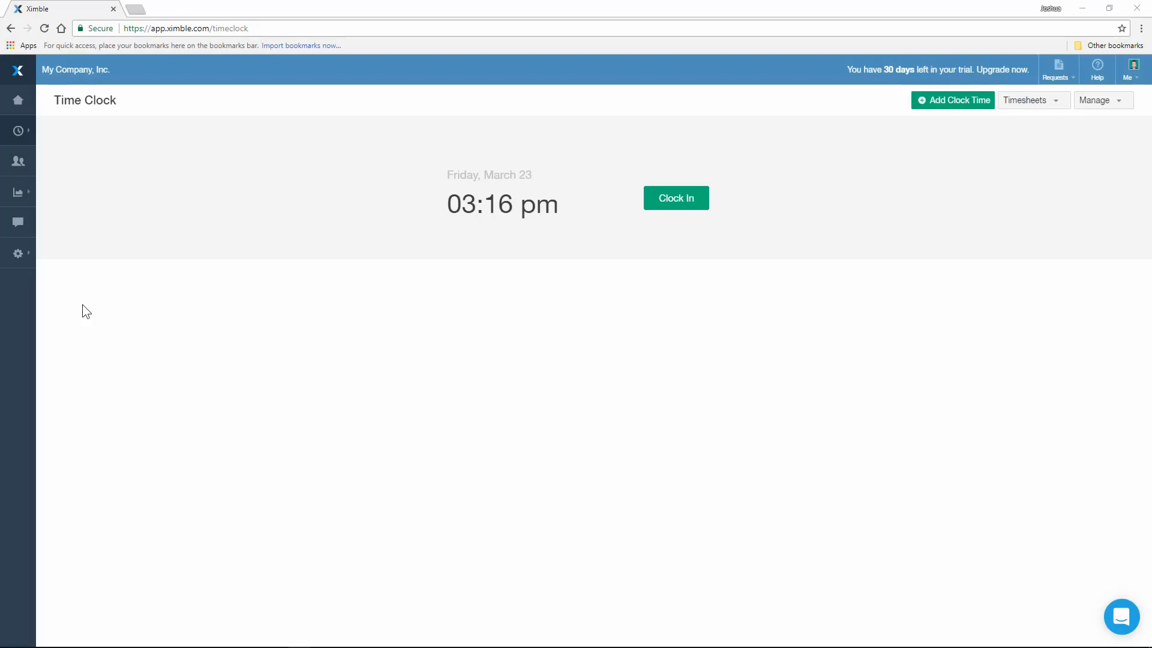
Open the employee Timesheet covering 03/16/2018–03/23/2018.
mouse_move(12, 144)
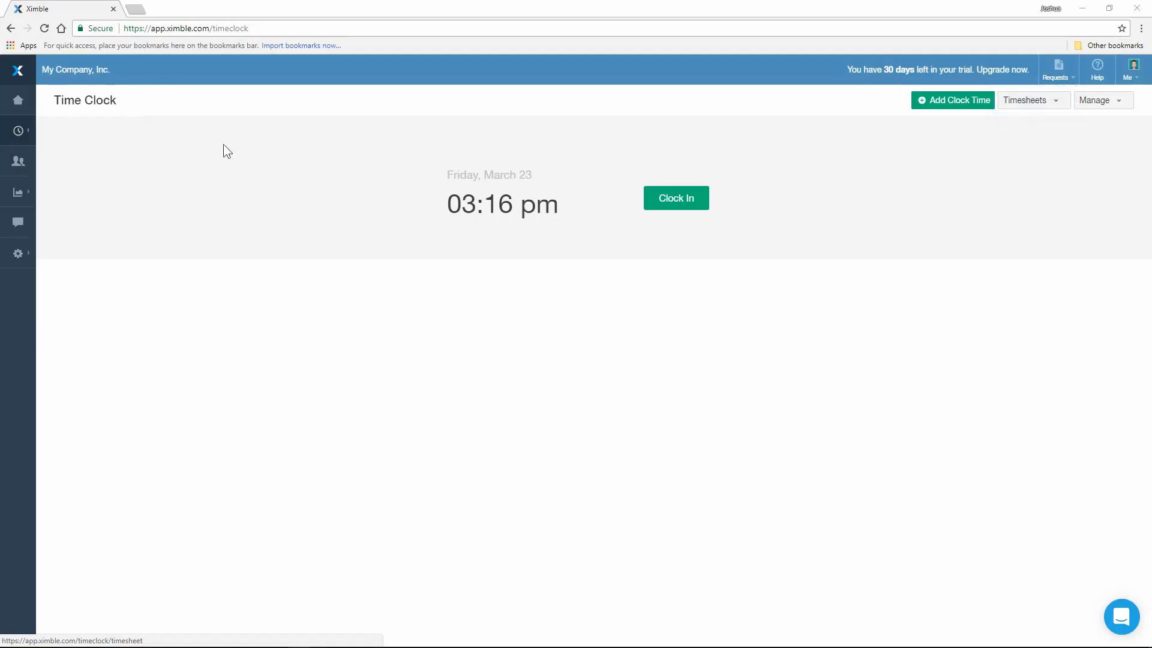
left_click(1055, 106)
left_click(1060, 125)
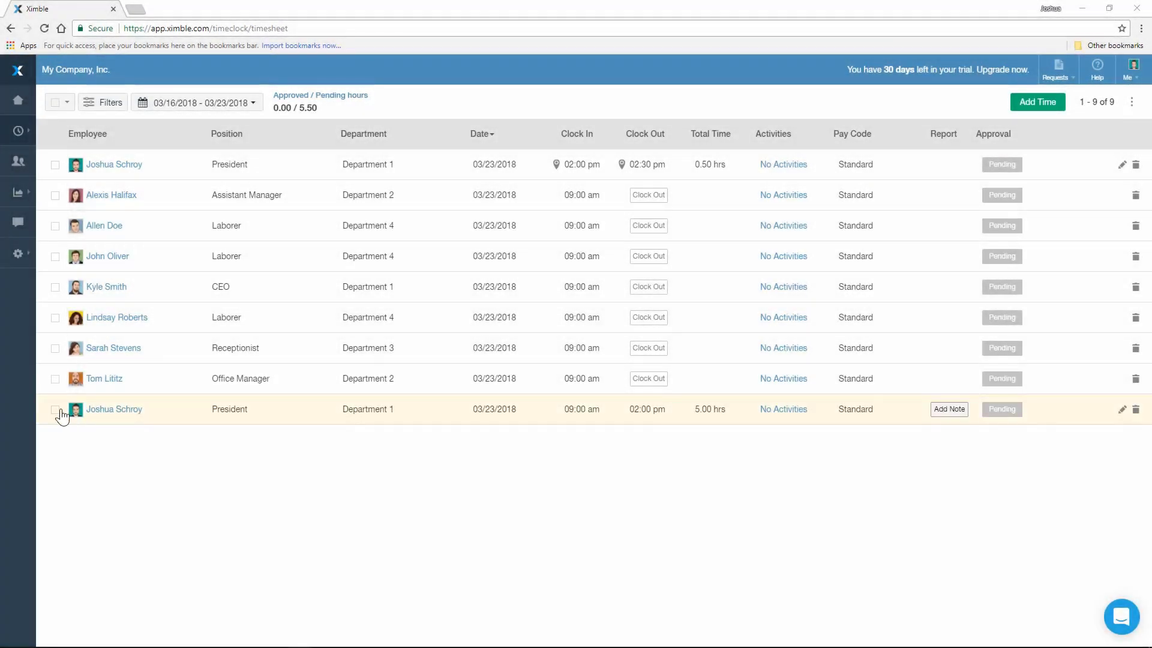
left_click(56, 410)
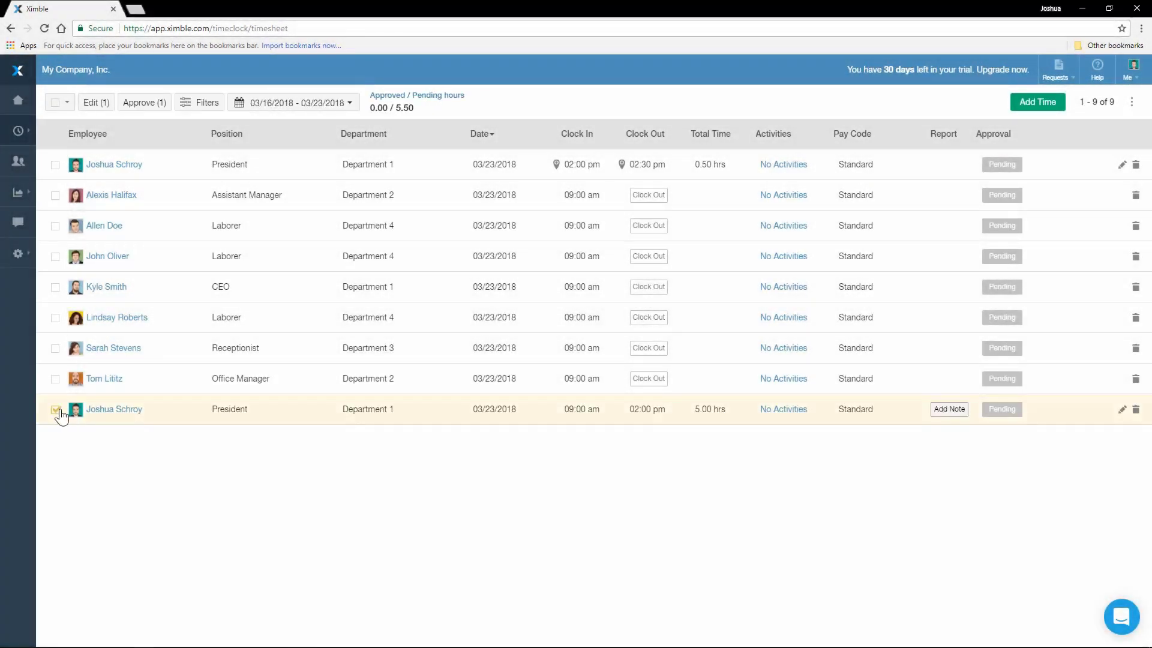
left_click(56, 349)
left_click(55, 288)
left_click(56, 102)
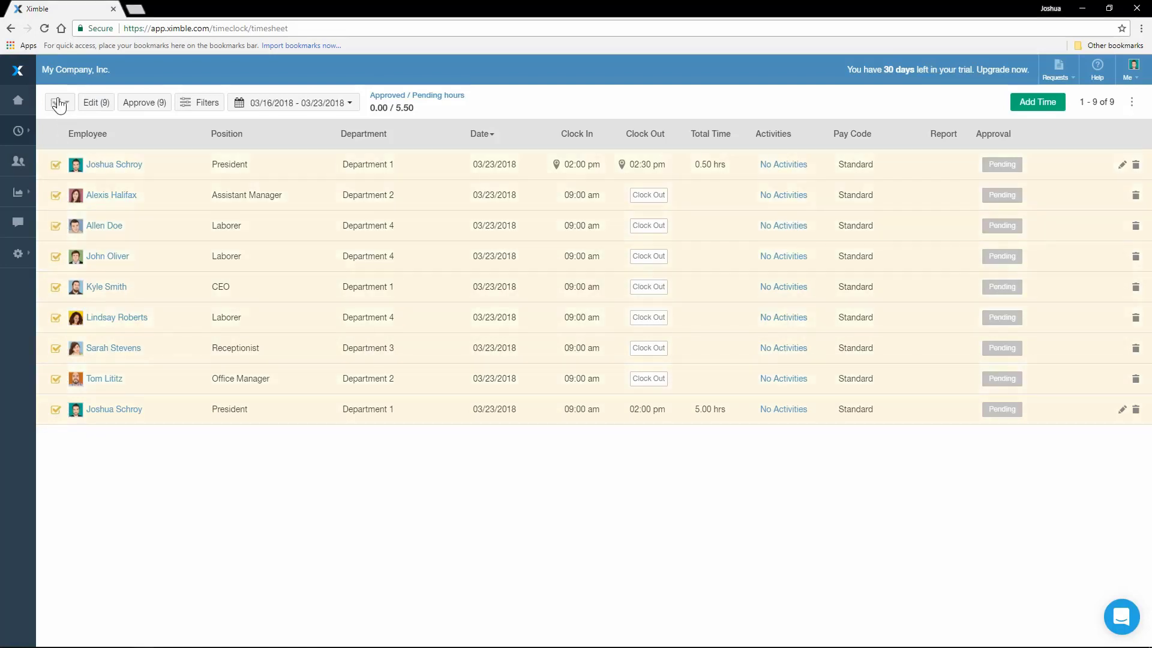
key("Tab")
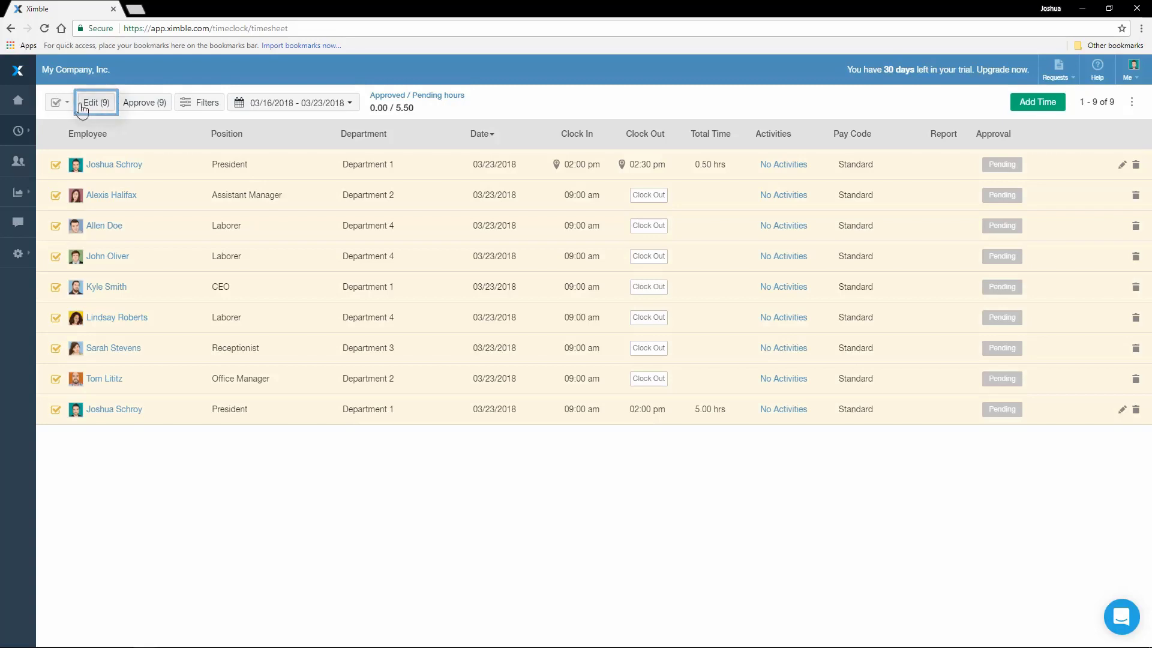
left_click(98, 107)
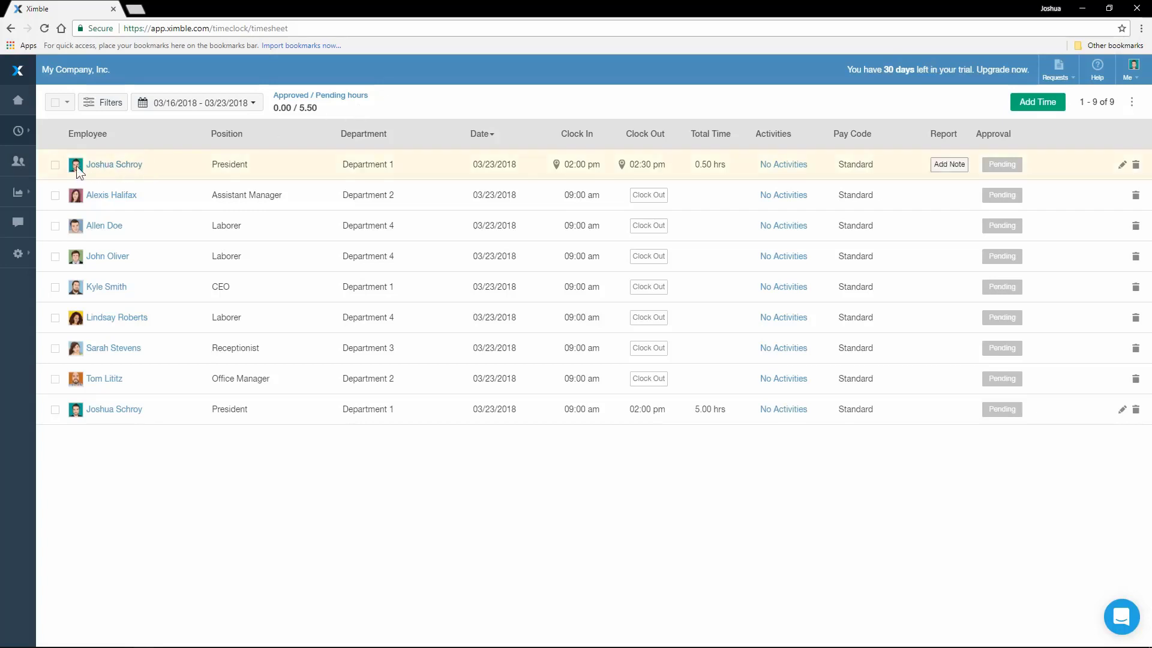
Select the two President entries dated 03/23/2018 and approve them.
left_click(58, 166)
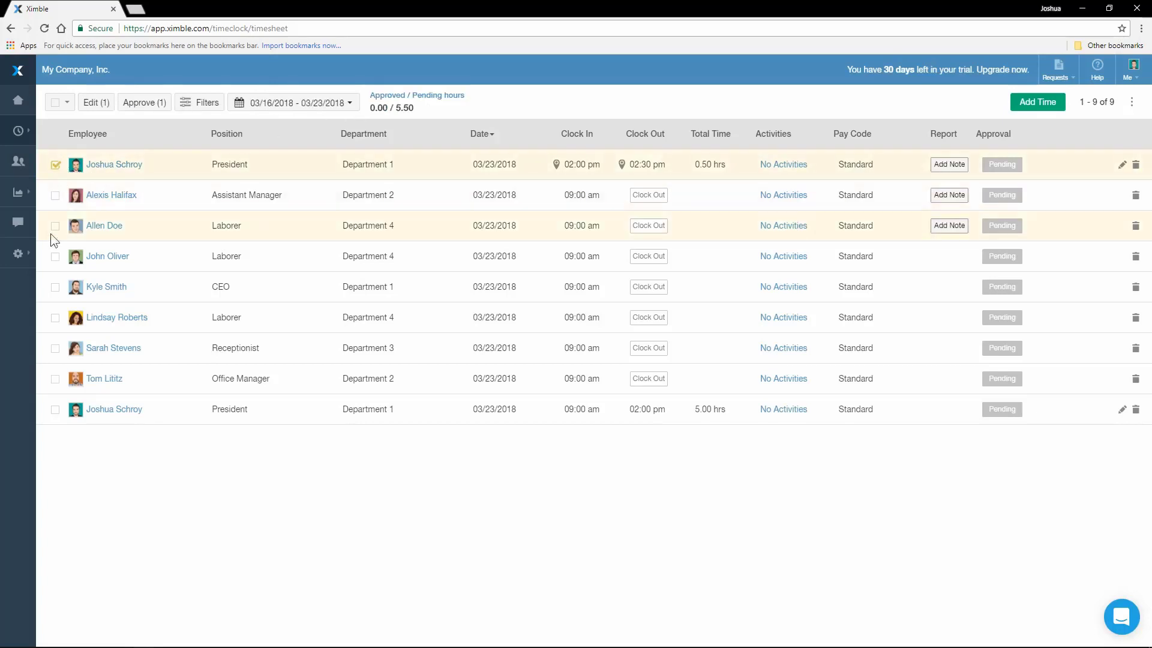
left_click(55, 411)
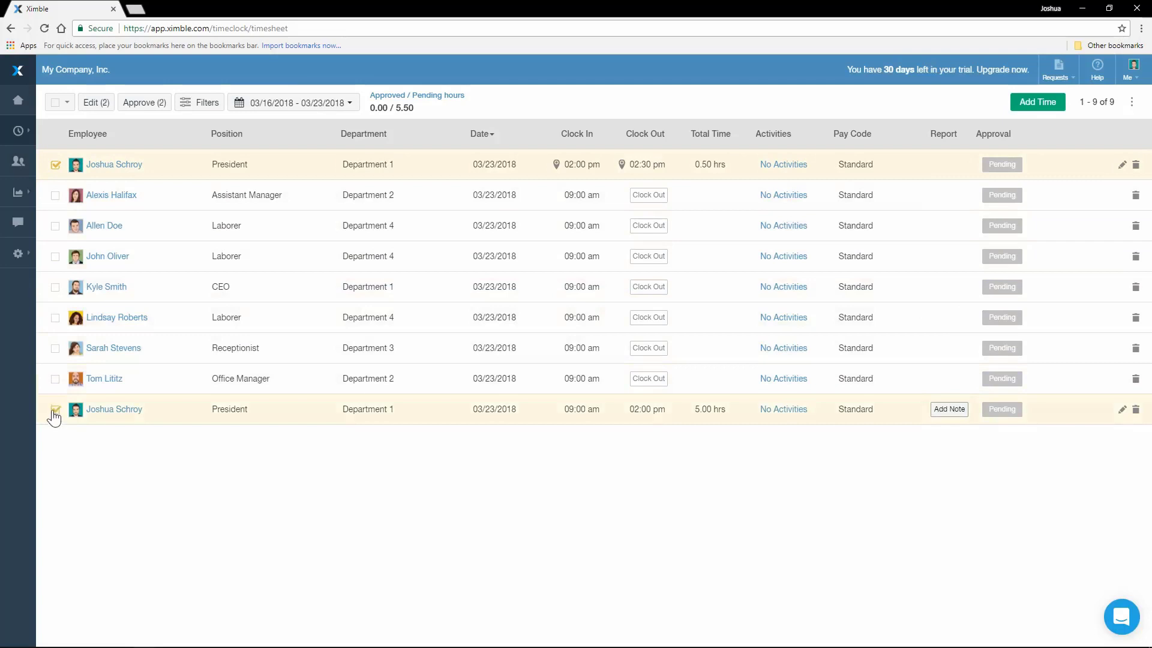
left_click(150, 103)
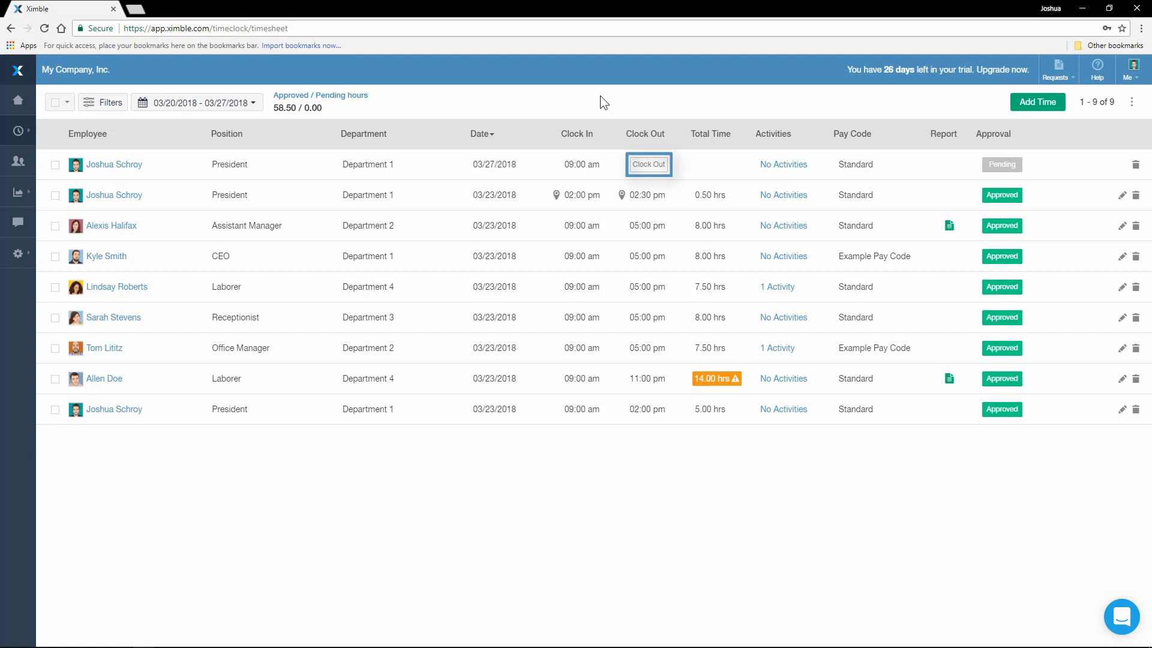
Clock out the still-running entry and show the date range choices.
left_click(651, 165)
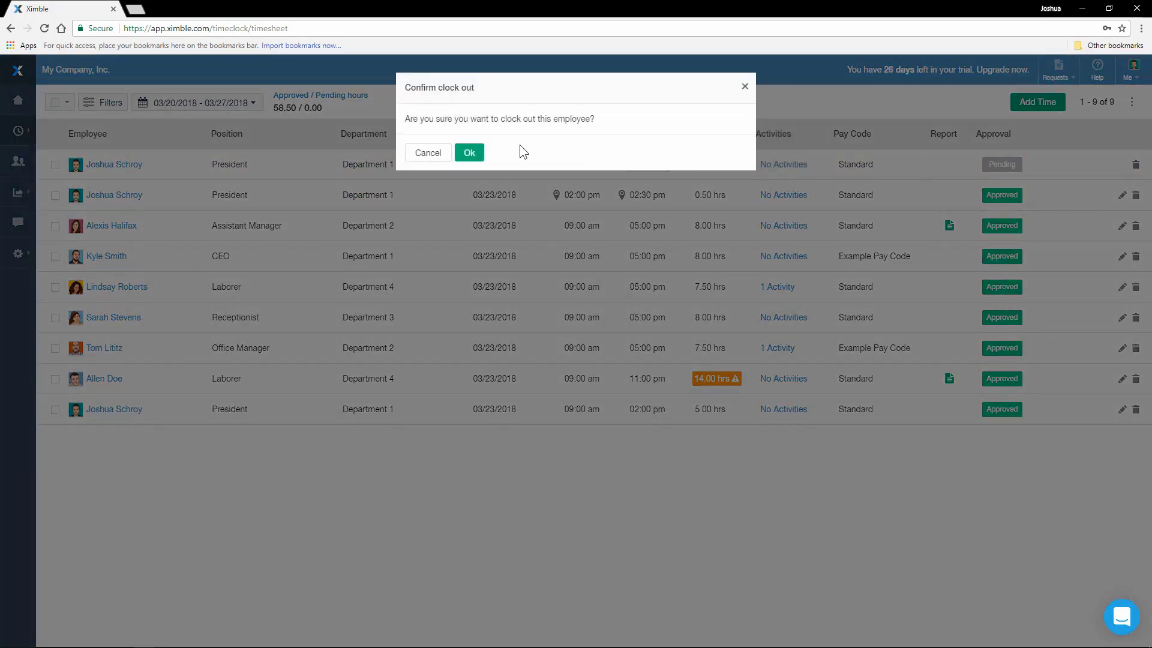
left_click(470, 153)
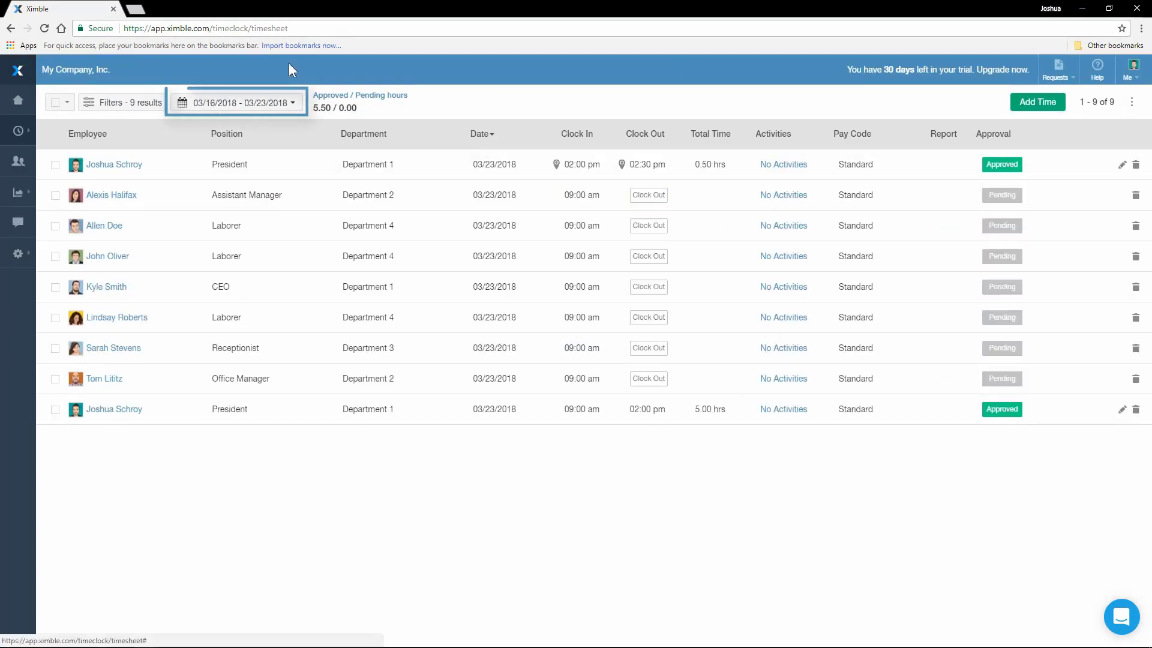
left_click(293, 103)
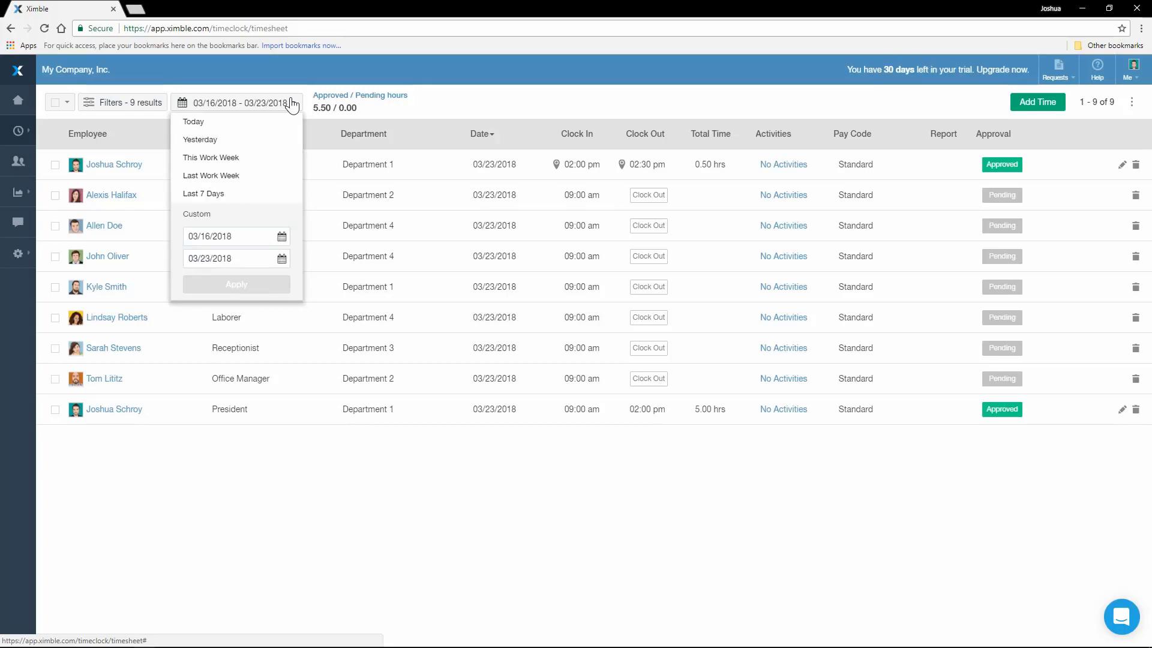
Open the timesheet filters and review the employee, department and location choices.
left_click(292, 103)
left_click(161, 105)
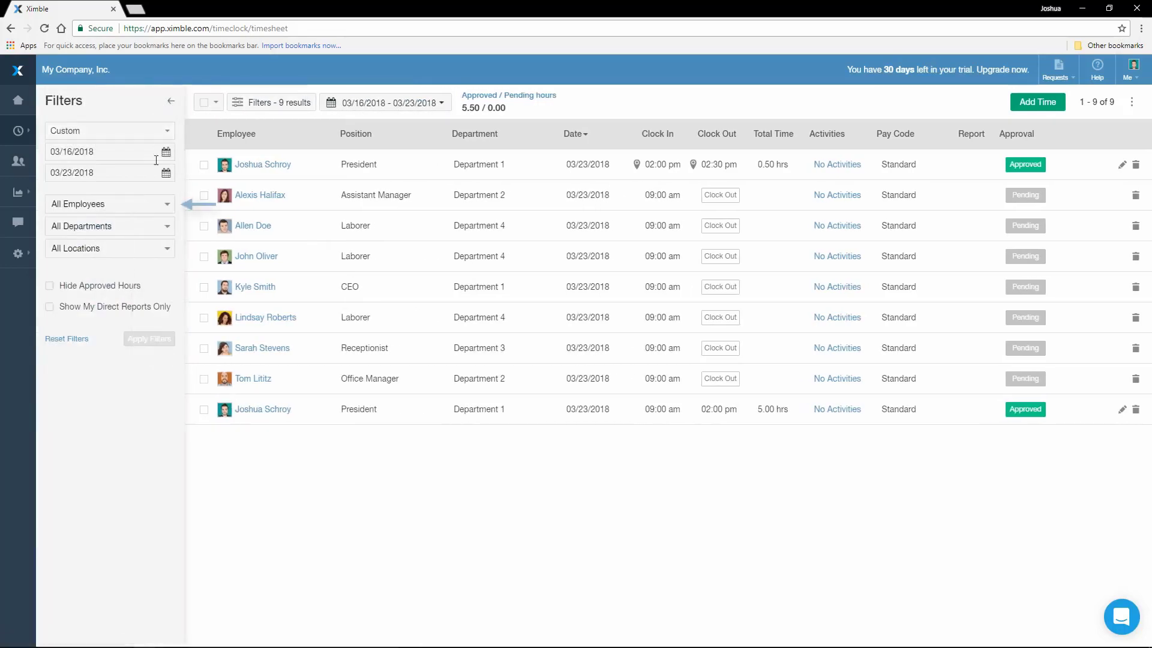
left_click(156, 204)
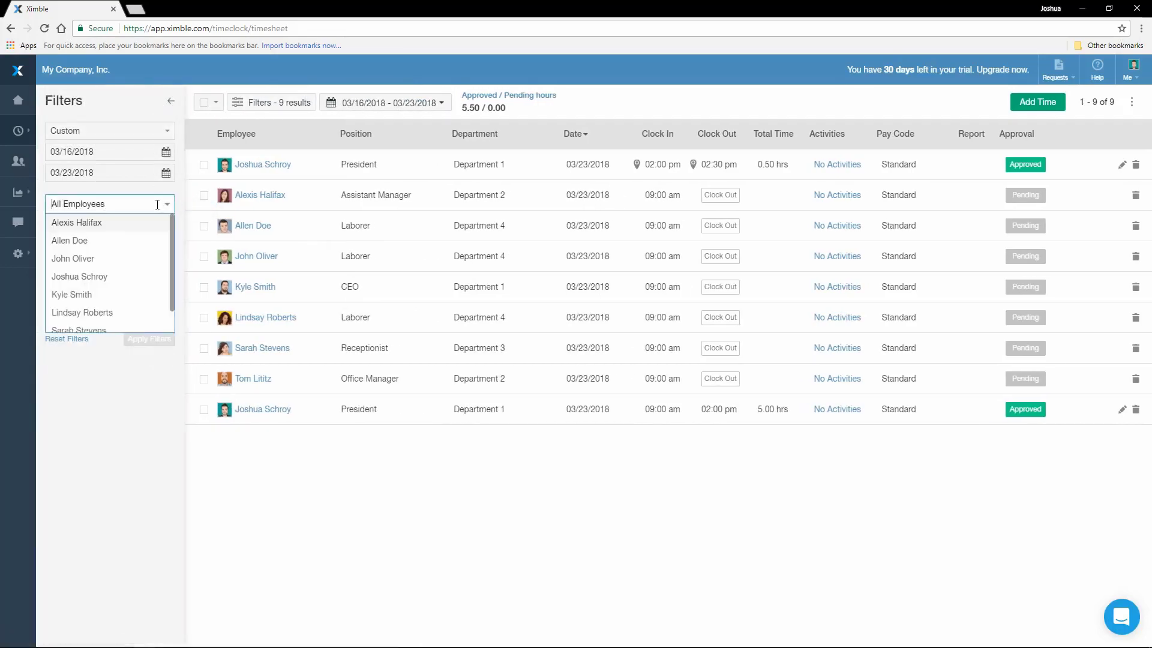
left_click(165, 205)
left_click(167, 227)
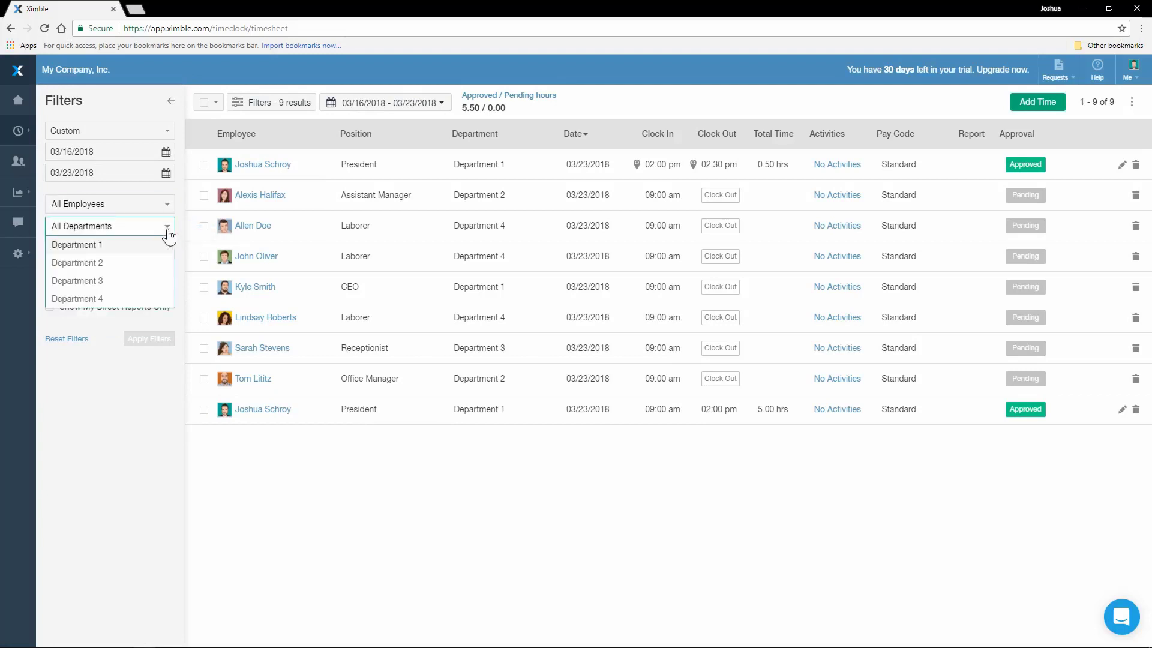
left_click(167, 229)
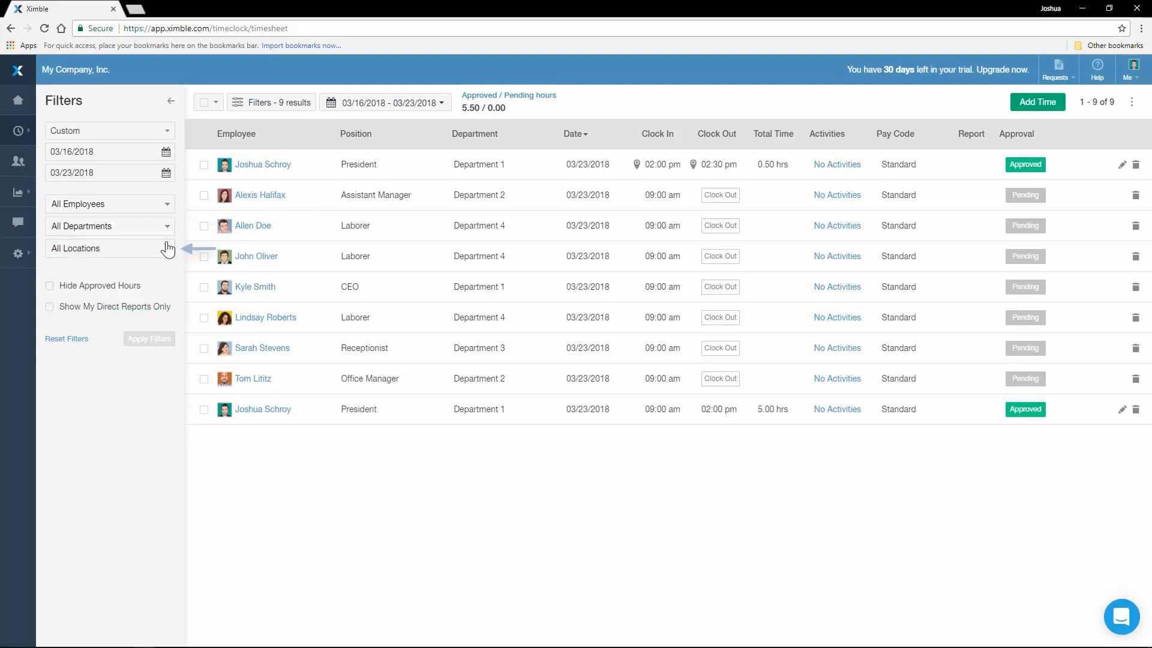
left_click(168, 254)
left_click(168, 257)
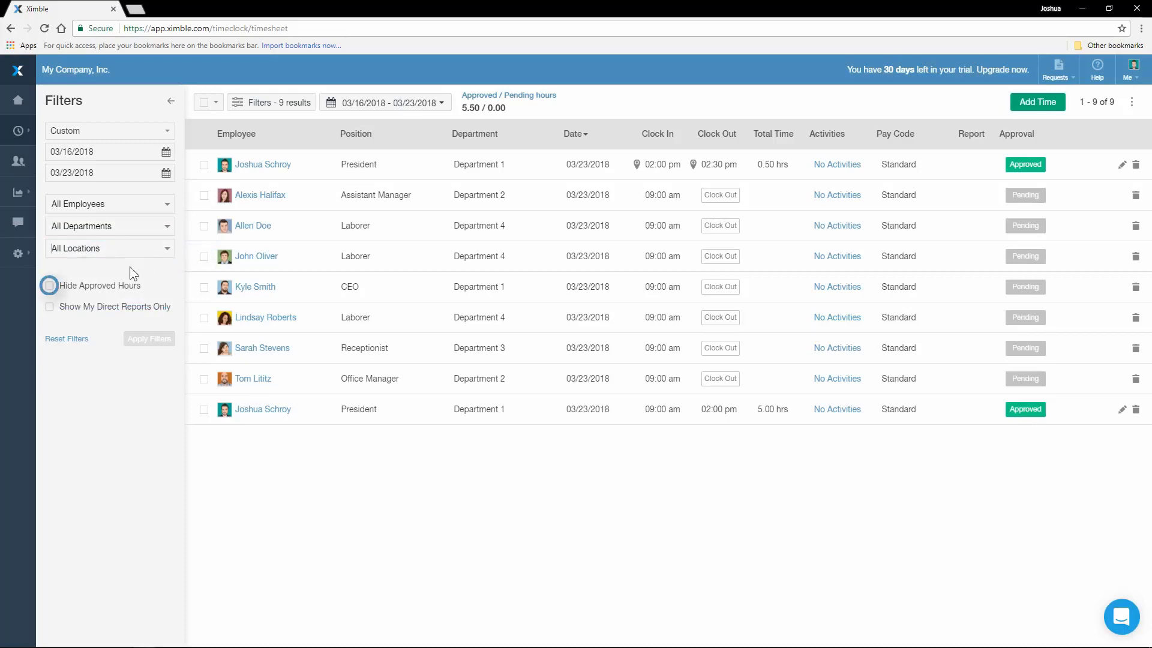
Apply Hide Approved Hours, then Show My Direct Reports Only.
left_click(57, 290)
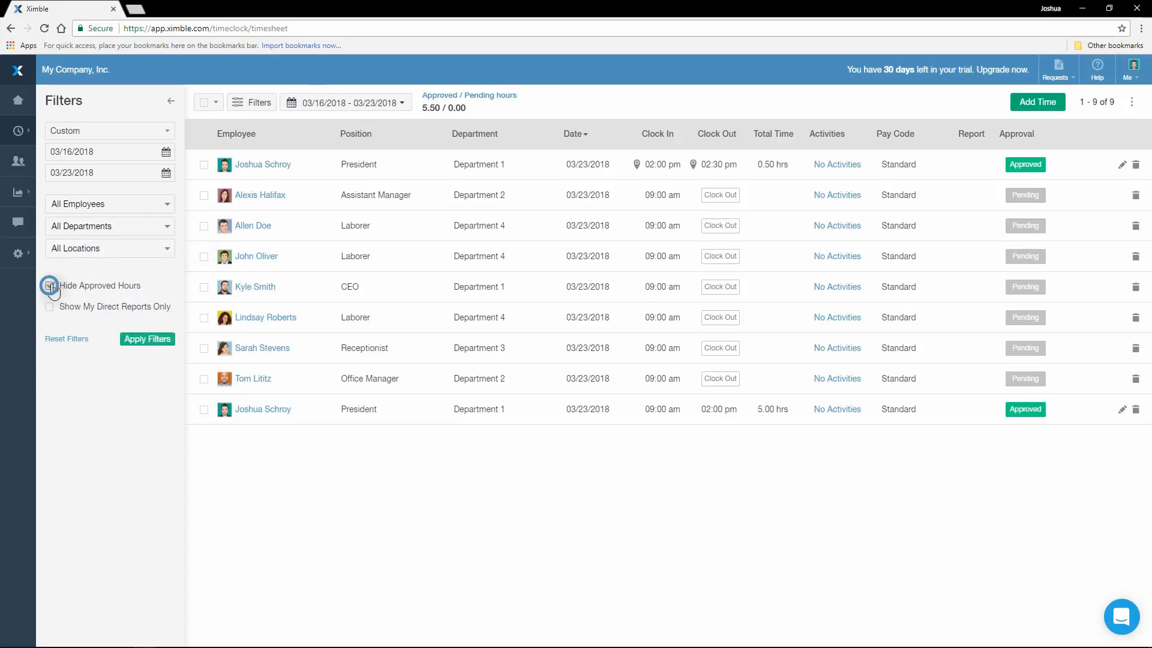
left_click(144, 340)
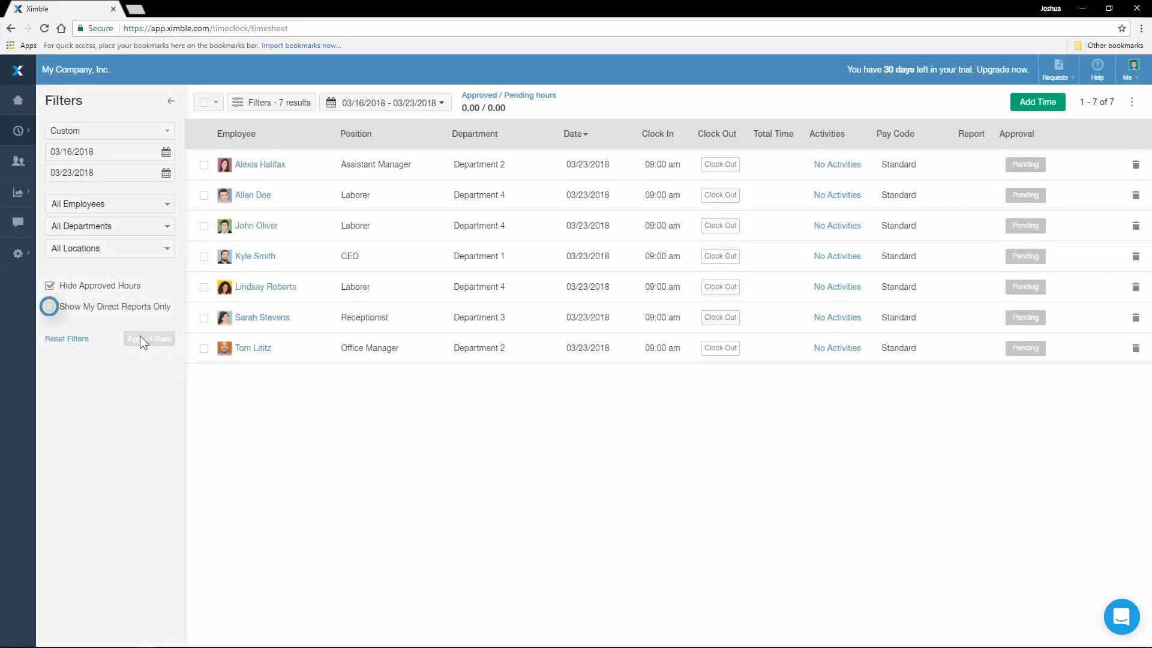
left_click(50, 306)
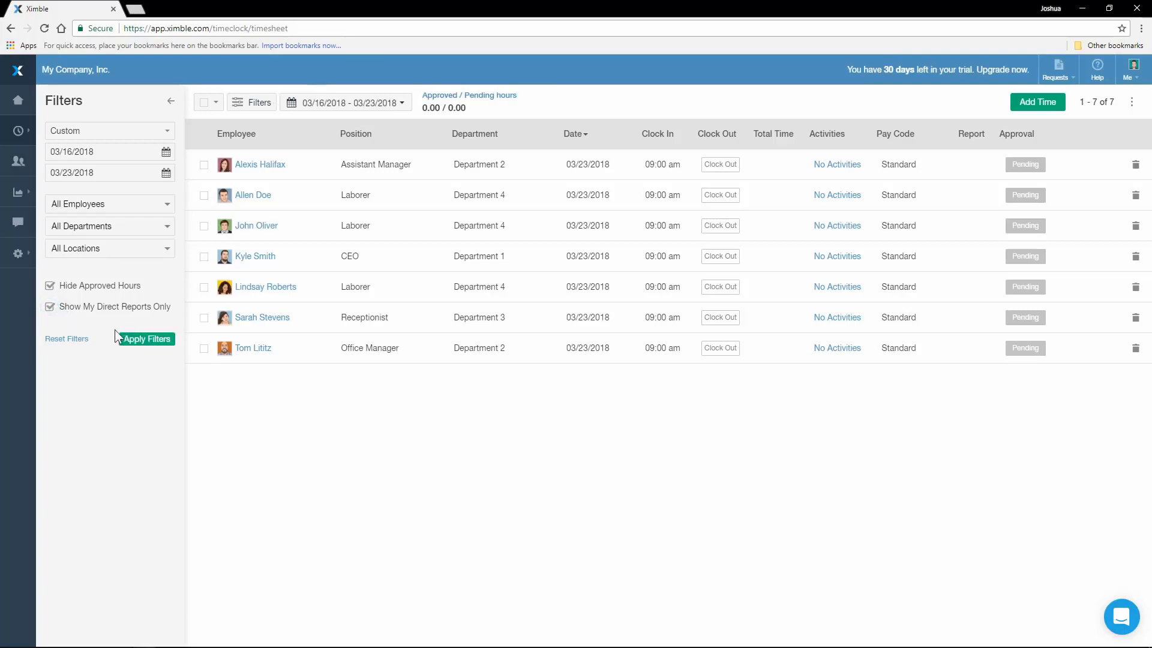
left_click(136, 341)
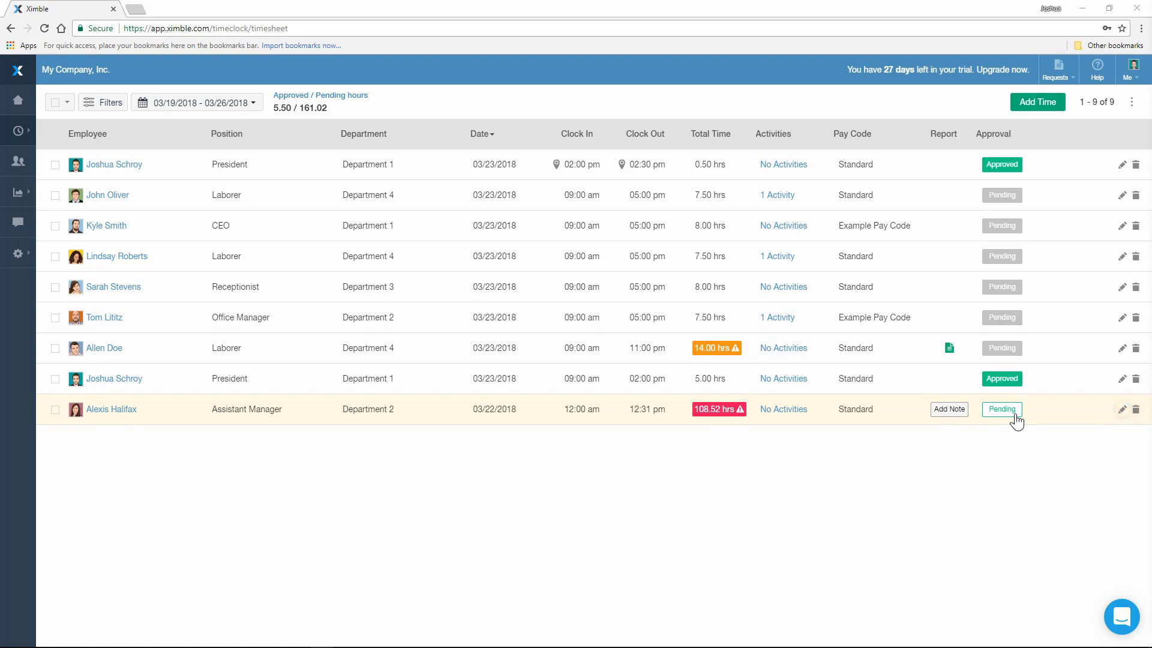
Open the 108.52-hour Department 2 shift inline and review its position, date and clock-in/out choices.
left_click(1123, 411)
left_click(1123, 411)
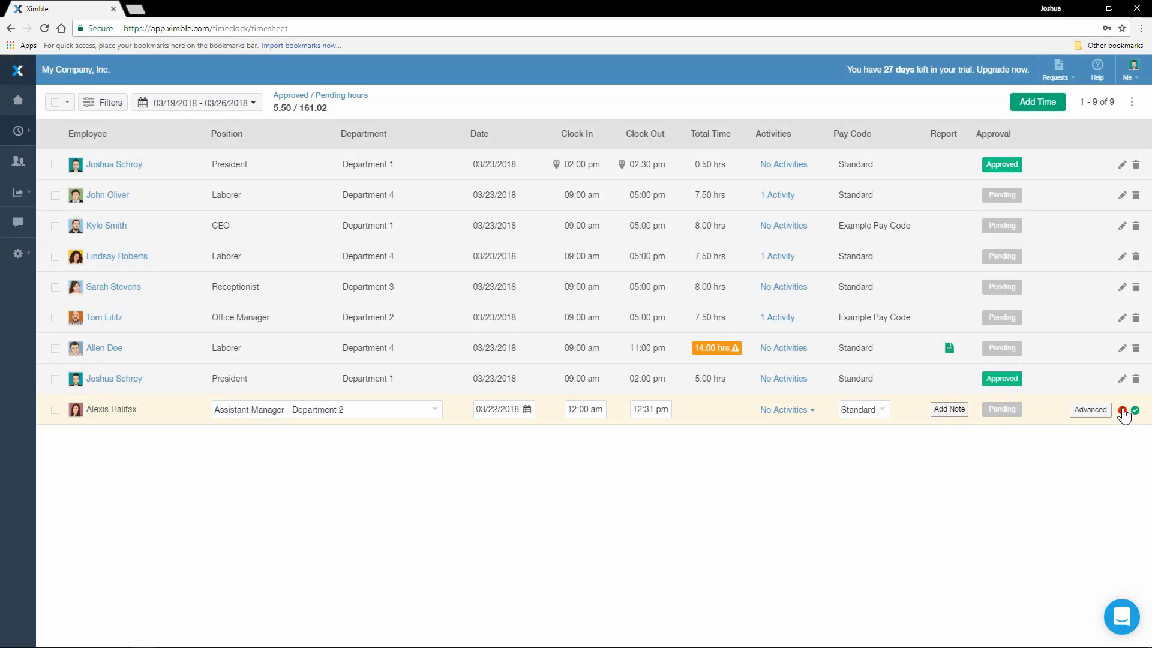
left_click(435, 410)
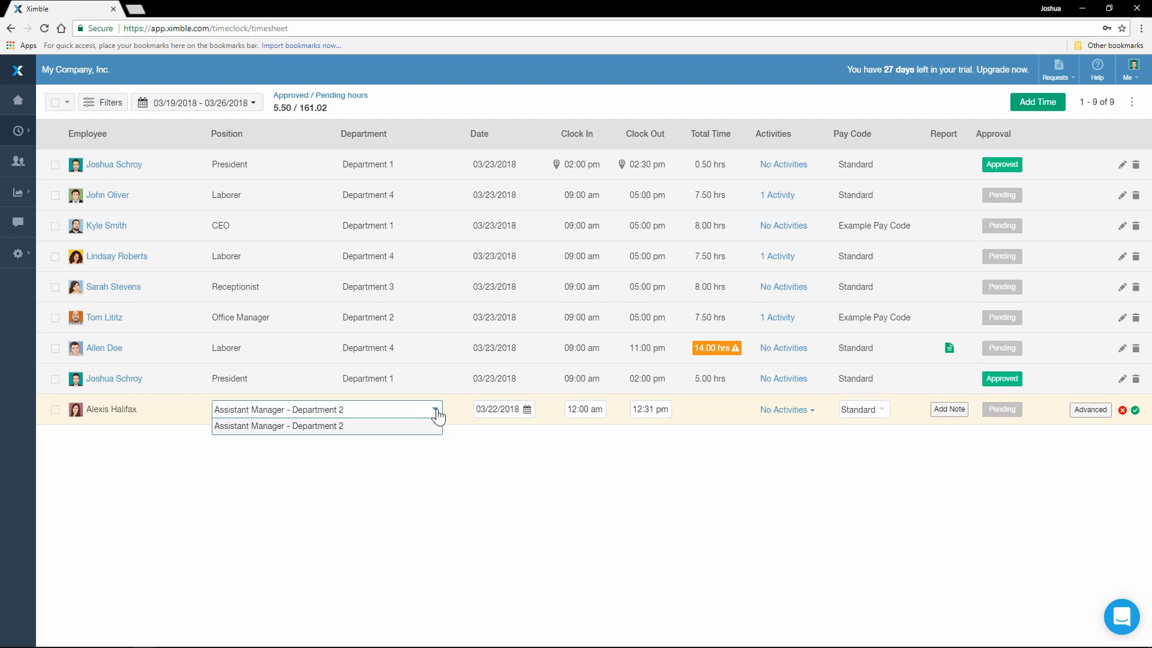
left_click(513, 413)
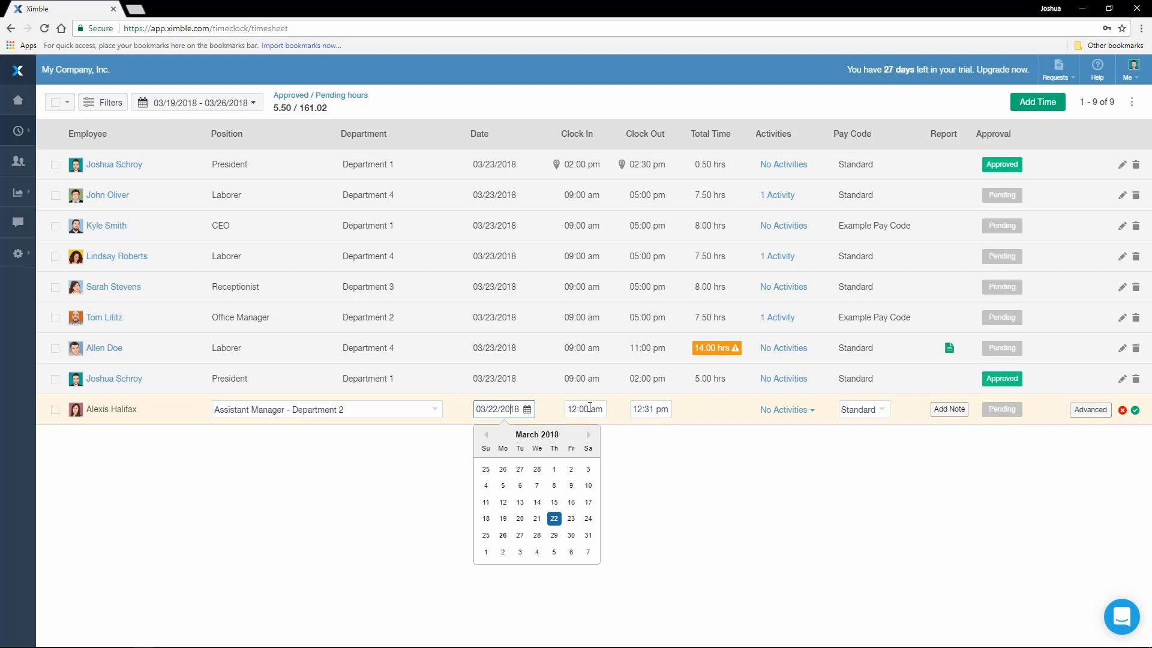
left_click(590, 407)
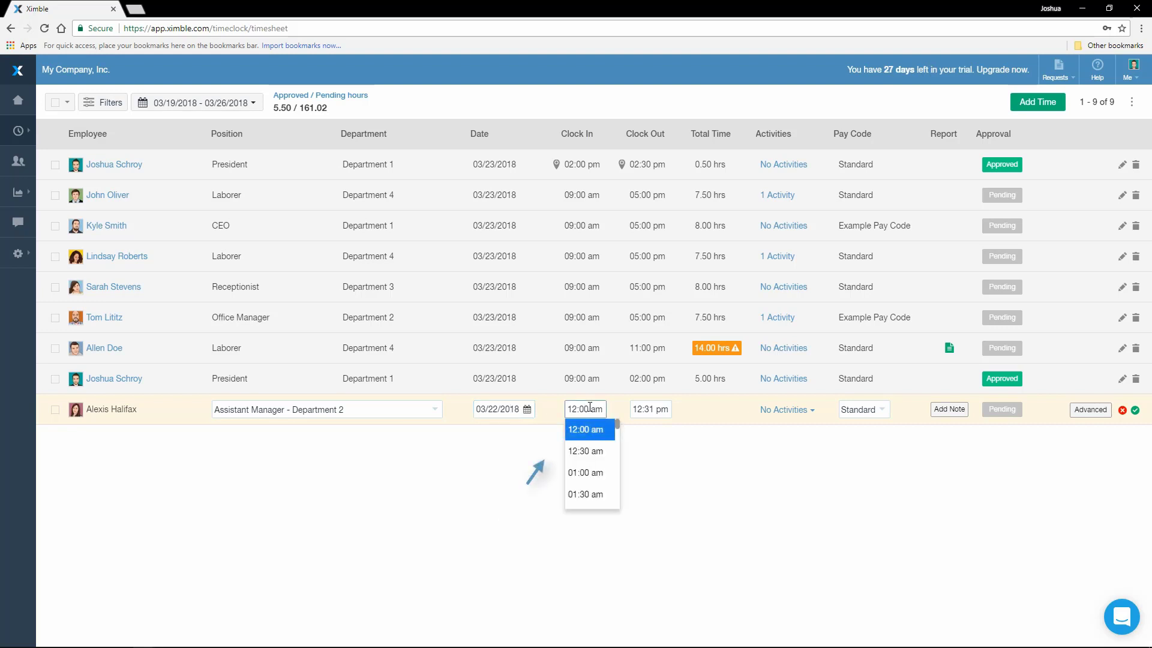
left_click(660, 409)
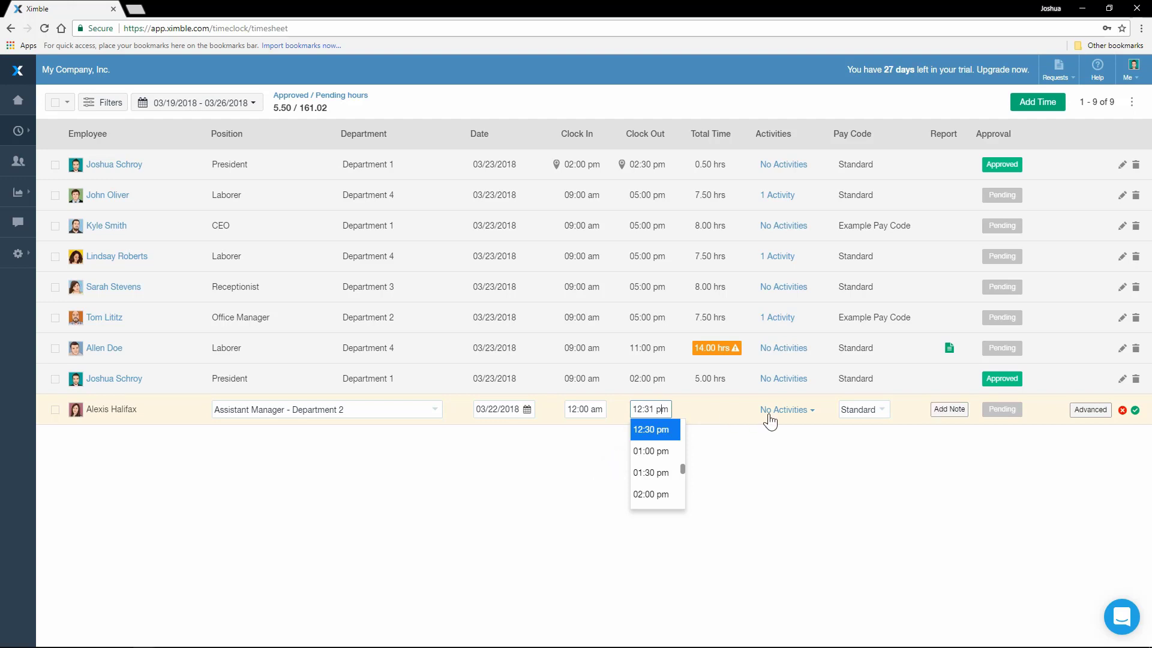
Review the shift's activity and pay code options, then view and close its notes unchanged.
left_click(807, 410)
left_click(883, 413)
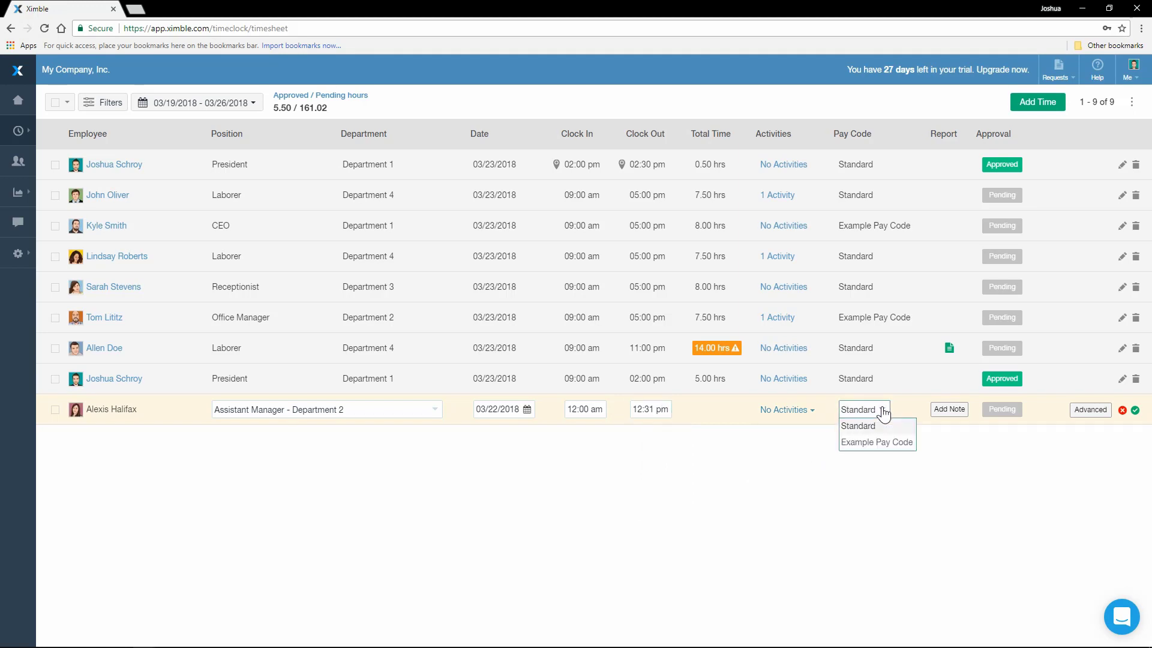
left_click(954, 414)
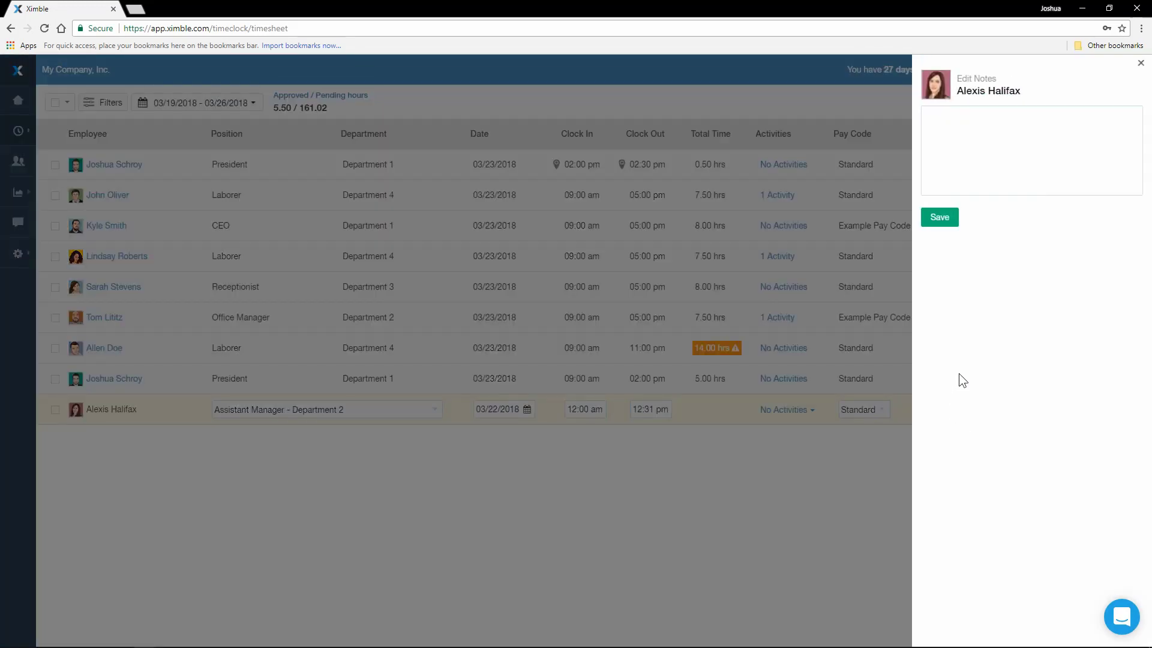
left_click(1141, 63)
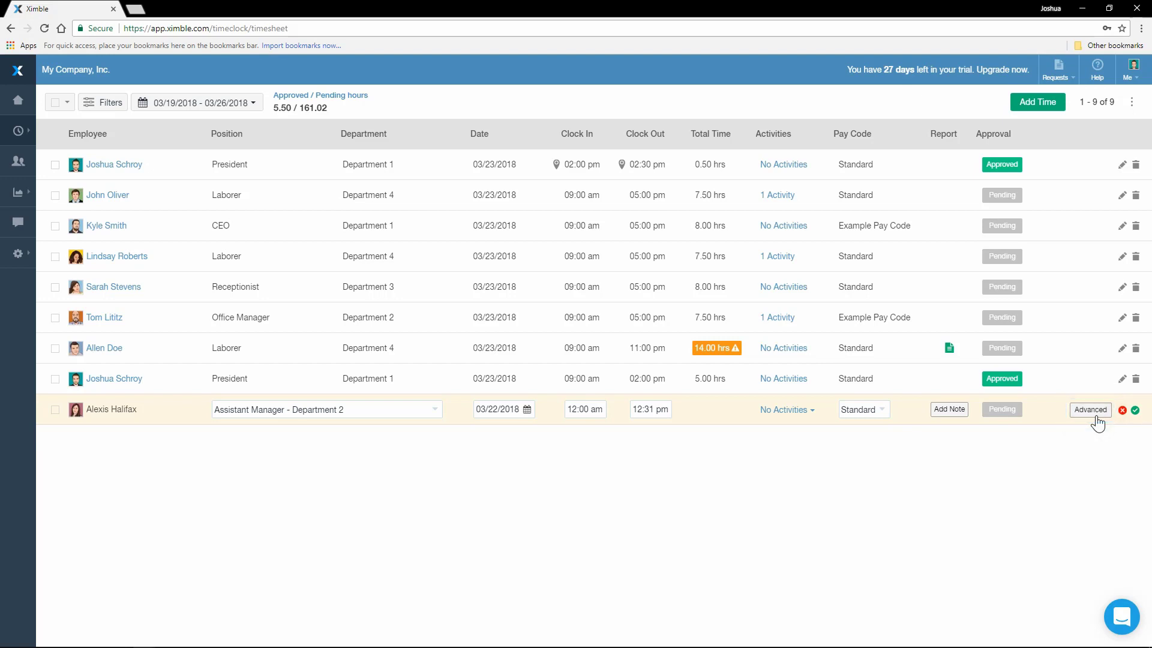
In the advanced form, change the shift to 03/23/2018, 09:00 am–05:00 pm with a forgot-to-clock-out note and save.
left_click(1094, 414)
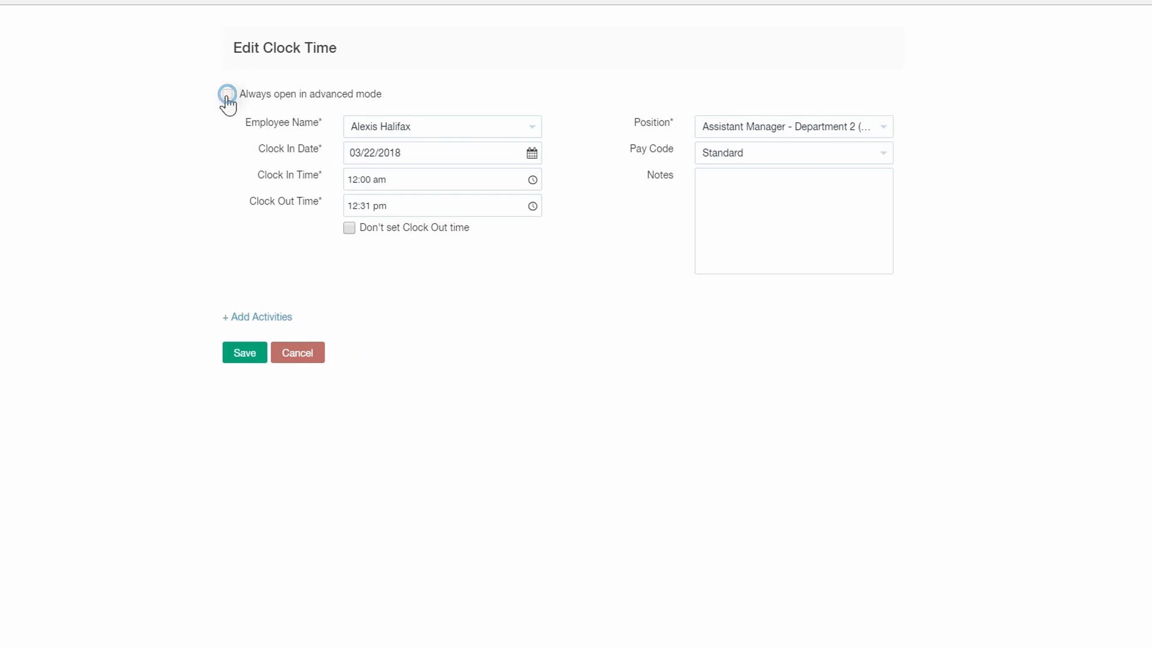
left_click(228, 95)
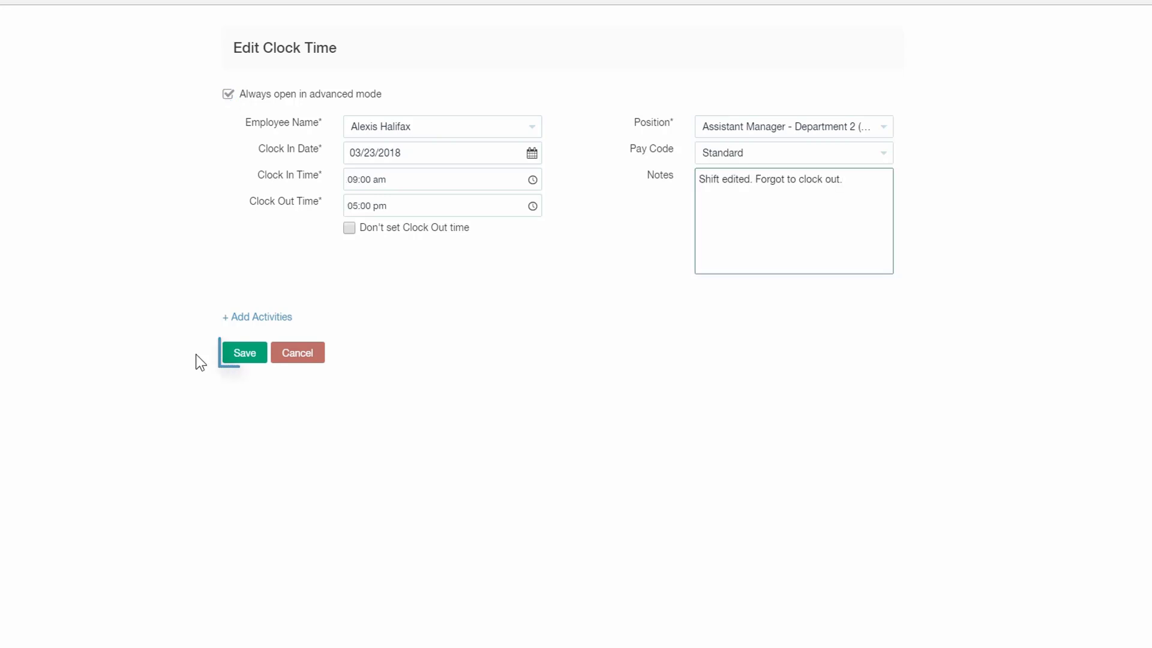
left_click(245, 360)
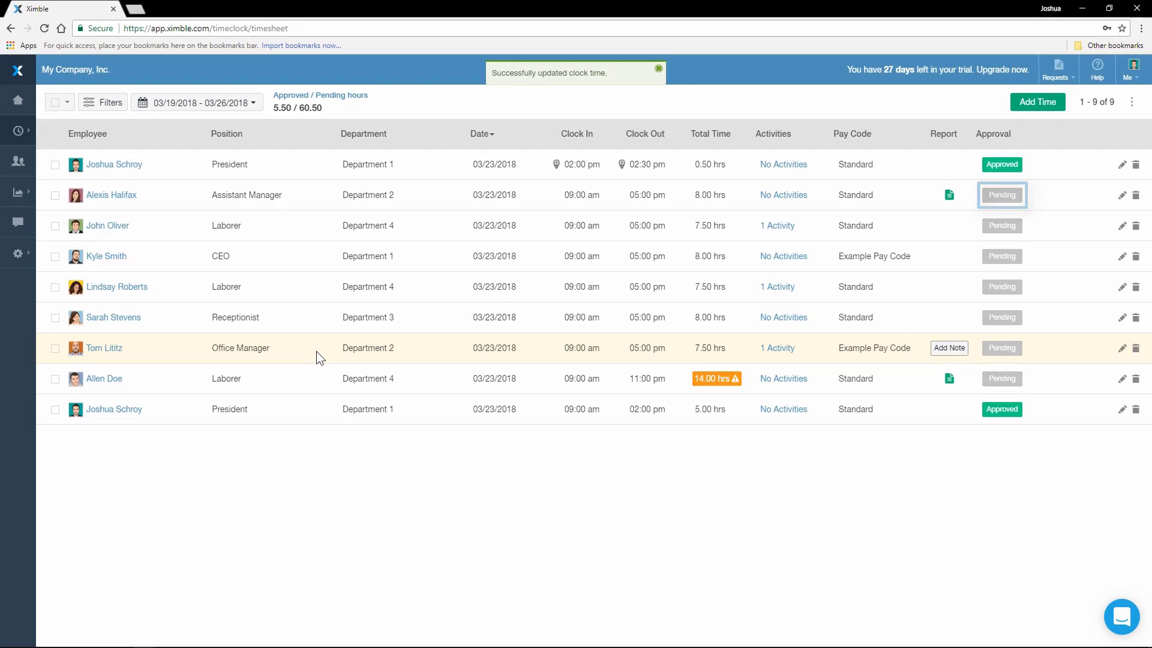
Approve the corrected 8.00-hour shift and check its note.
left_click(1014, 193)
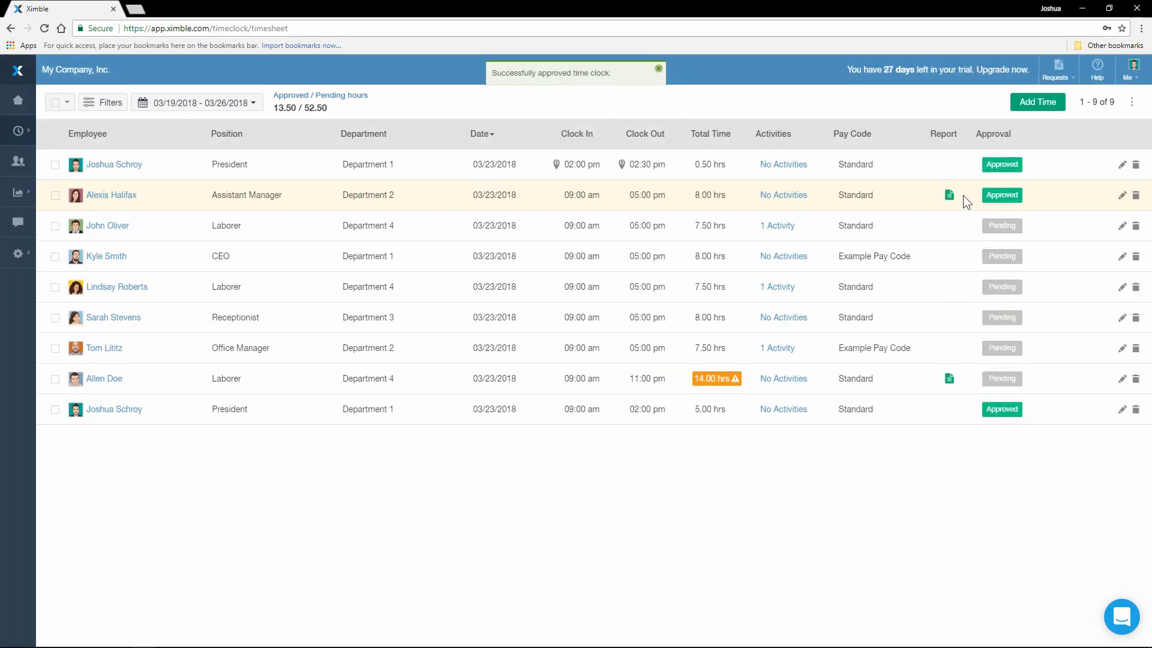
left_click(949, 195)
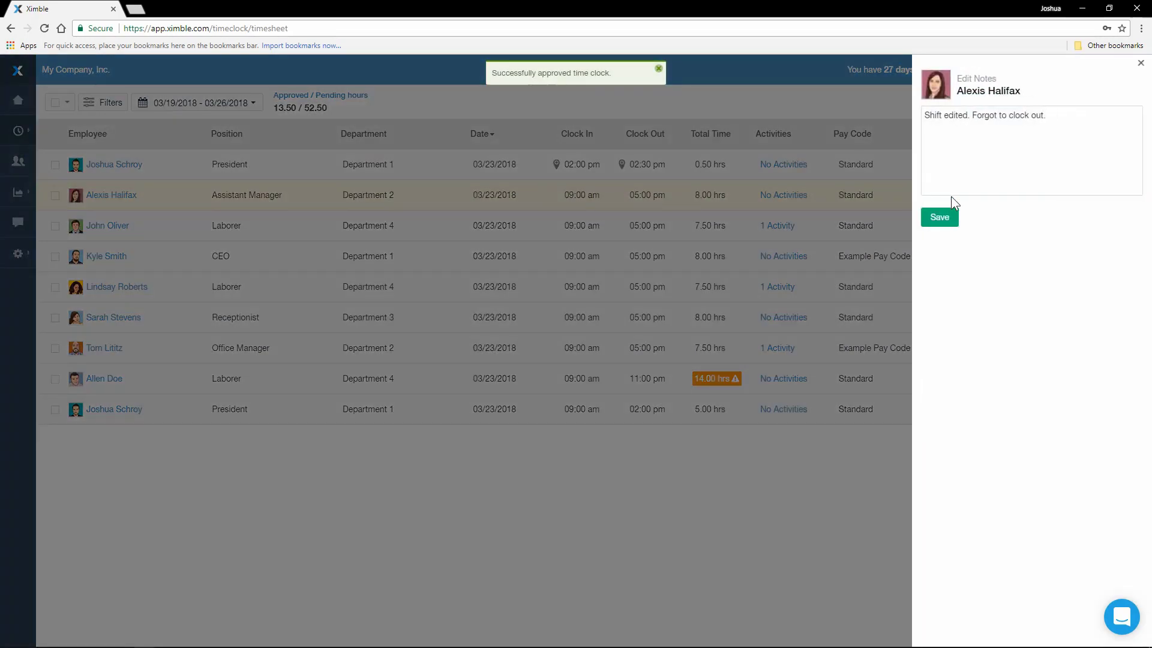
left_click(950, 210)
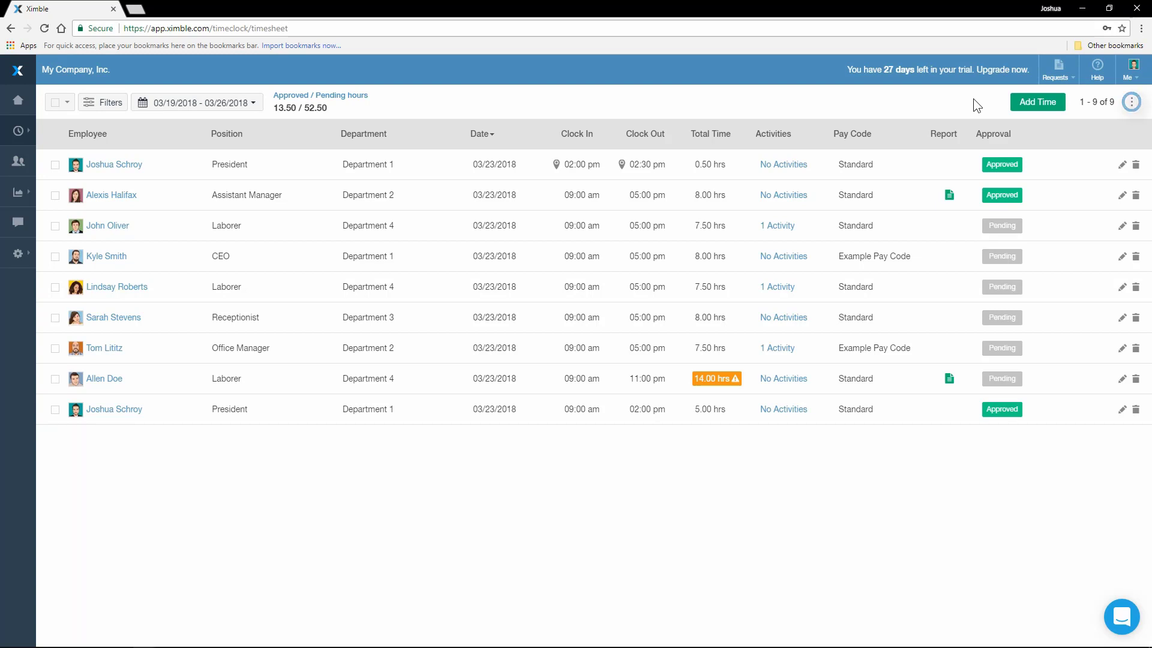
Approve all remaining entries so the timesheet shows 66.00 approved and 0.00 pending hours.
left_click(1131, 105)
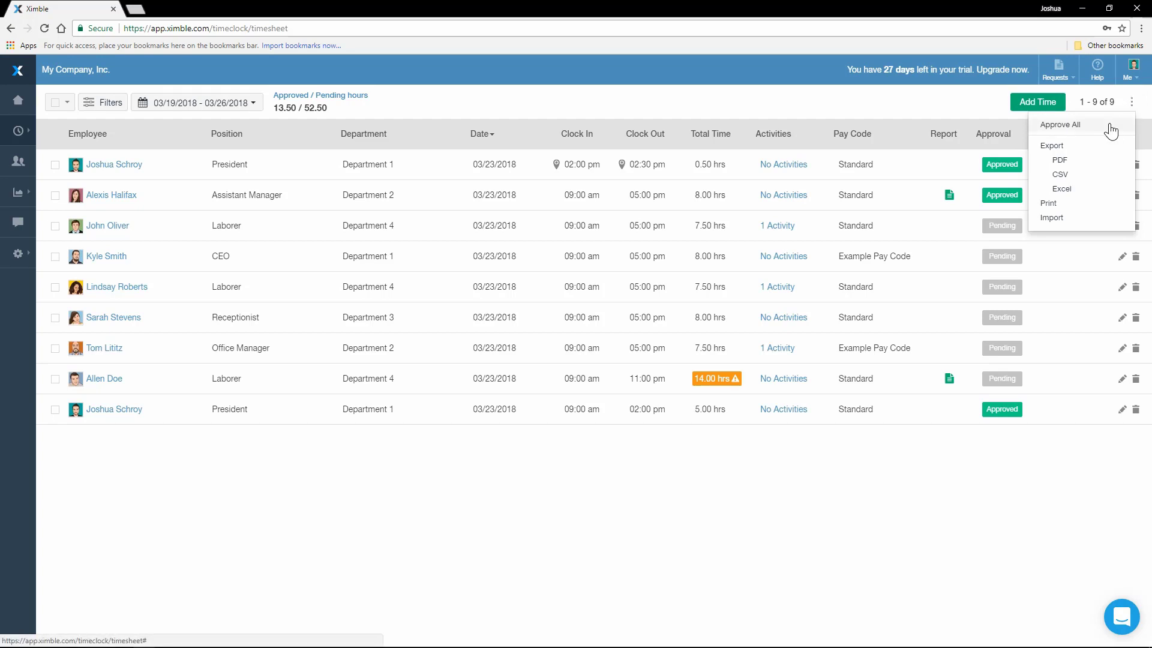
left_click(1108, 124)
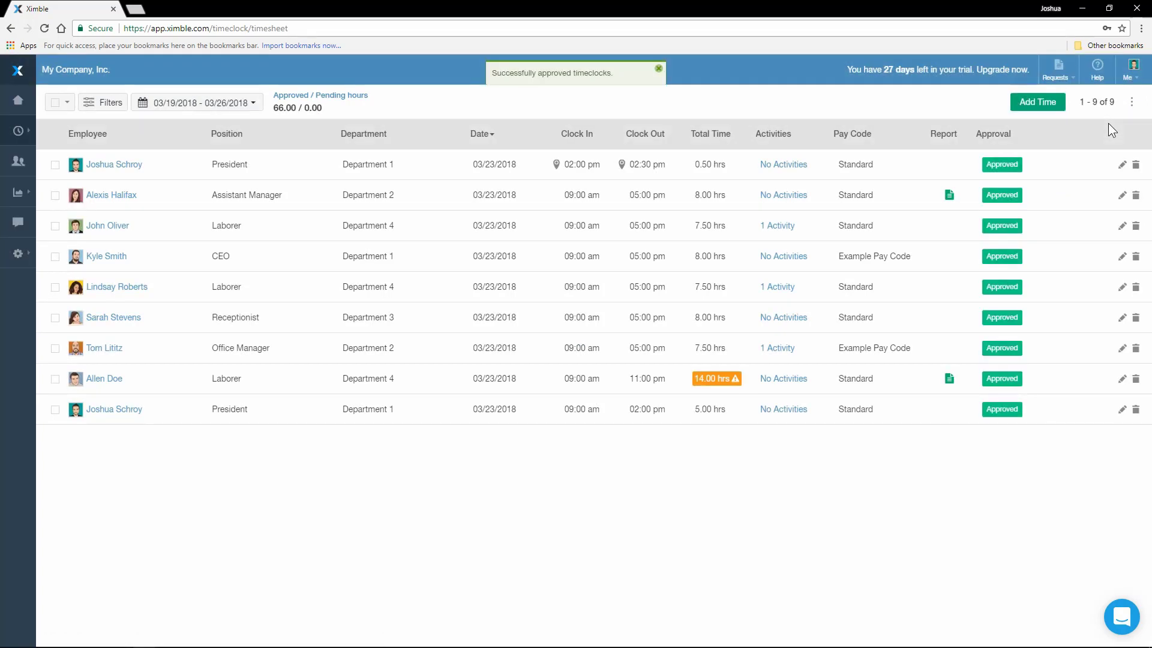
left_click(1132, 102)
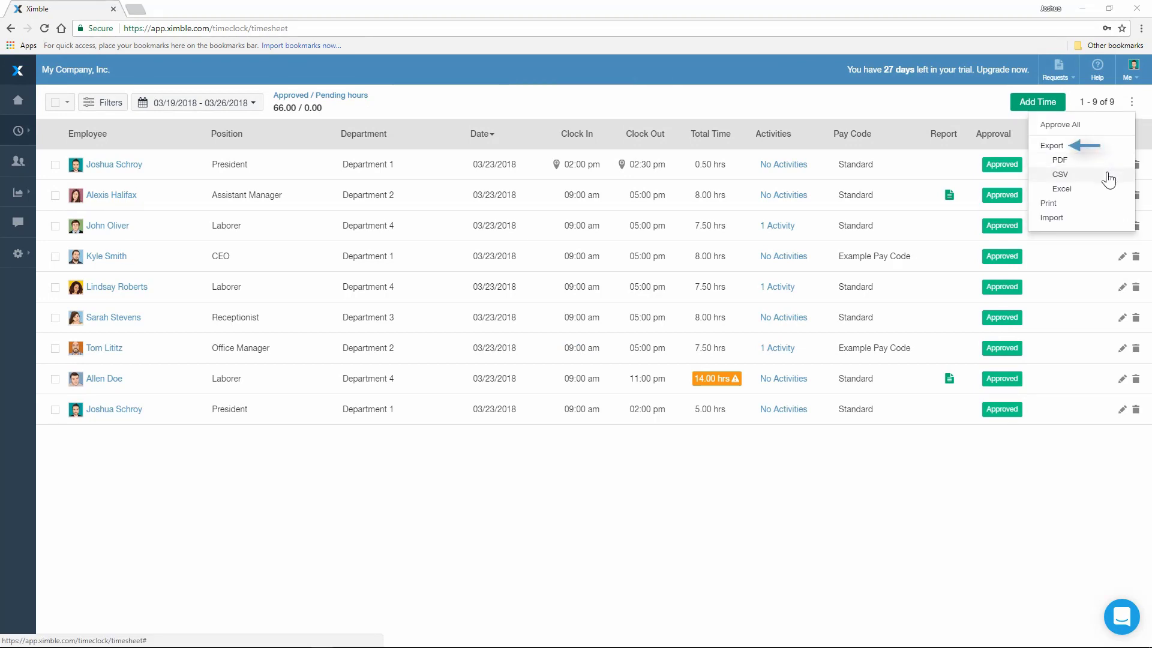
left_click(1105, 210)
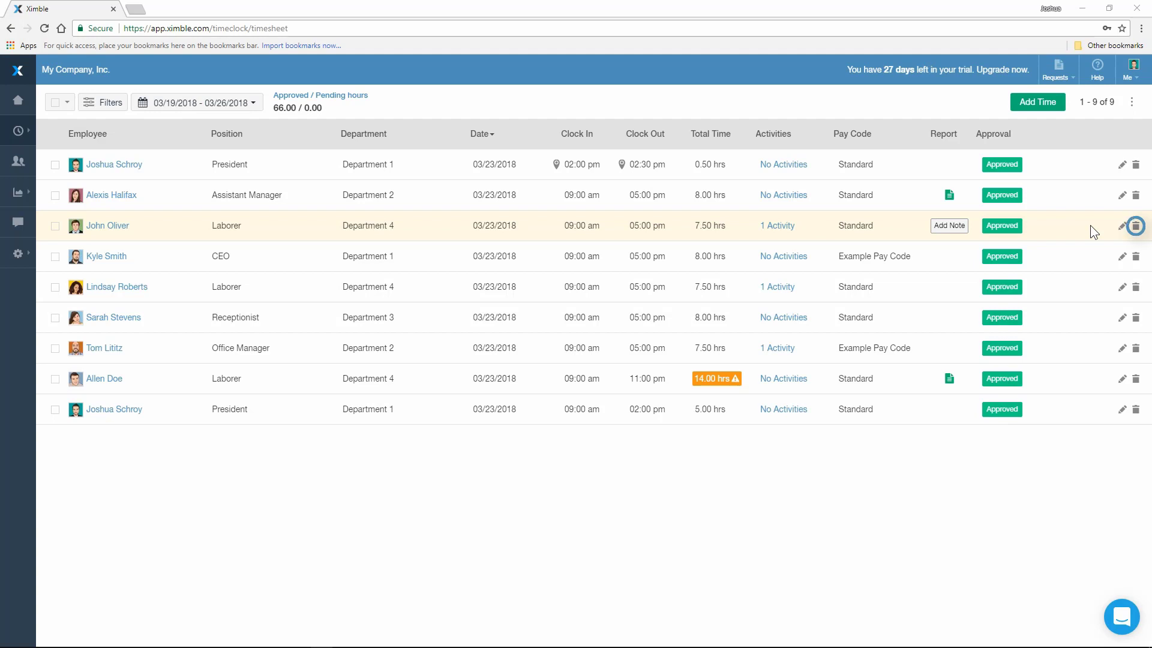
Delete the third entry, the Department 4 laborer's 7.50-hour shift, and confirm.
left_click(1136, 226)
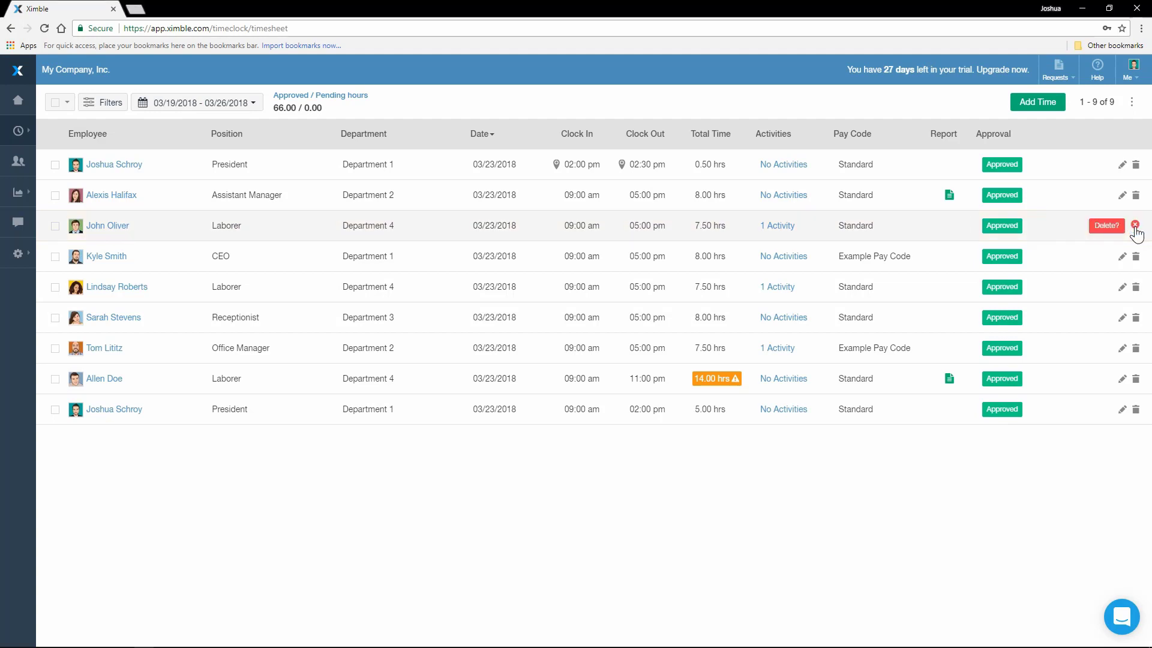
left_click(1118, 227)
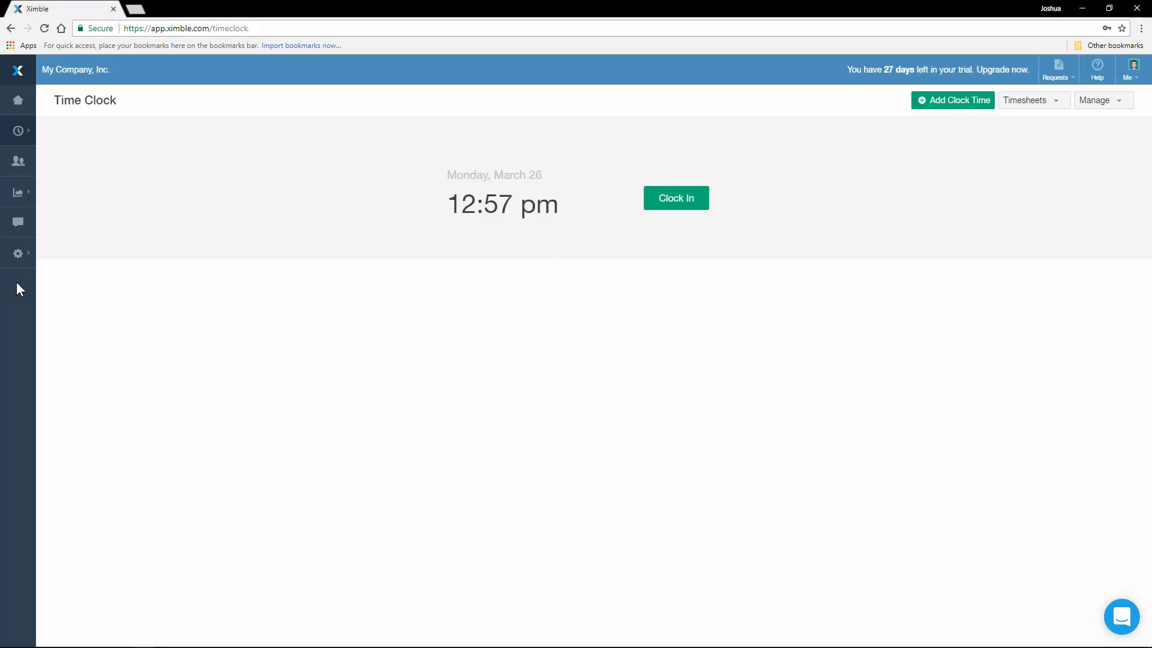
Switch to My Timesheet, showing the user's two approved 03/23/2018 entries totalling 5.50 hours.
mouse_move(17, 133)
left_click(1054, 103)
left_click(1035, 139)
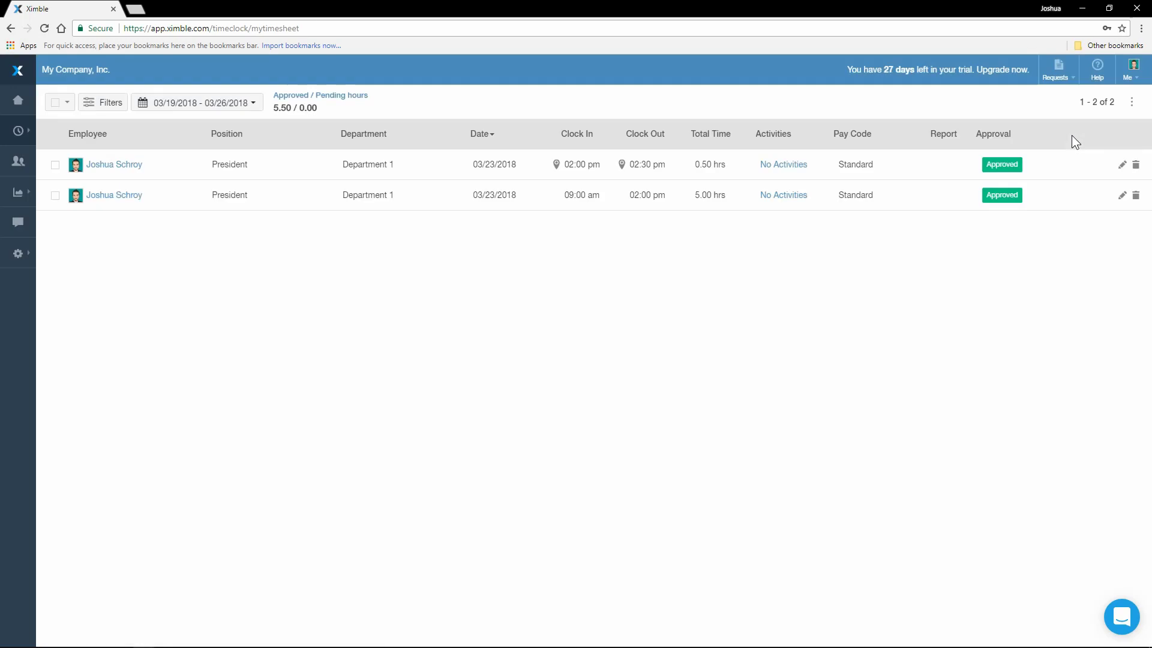